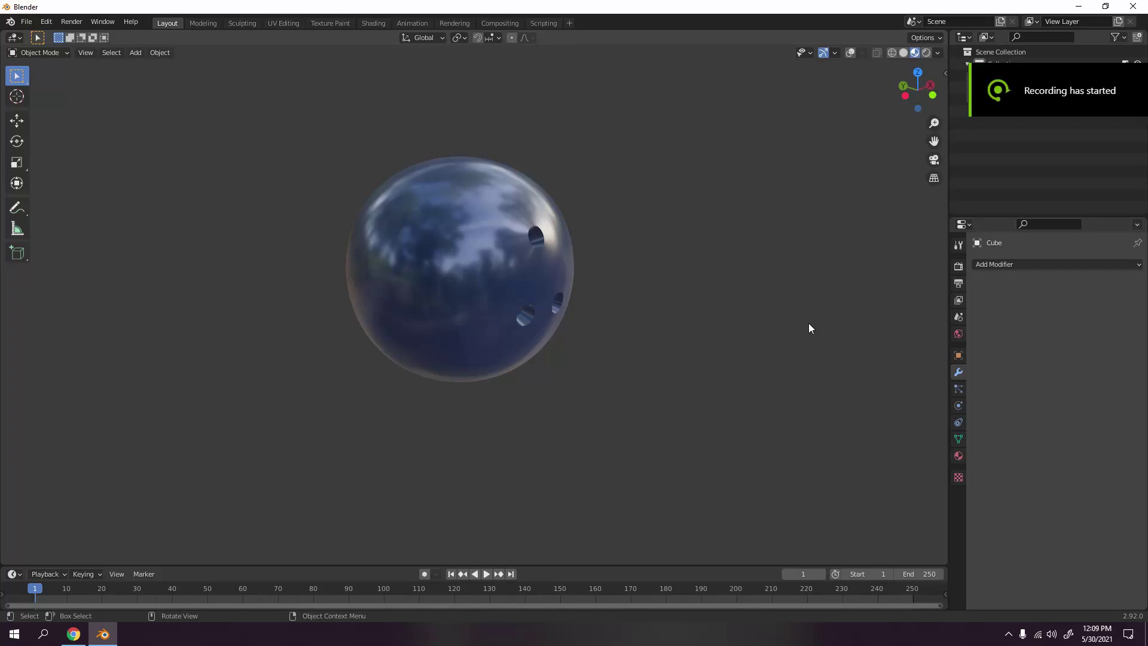
Step: Start a new General file without saving the current bowling ball scene
scroll(696, 330, up, 2)
mouse_move(693, 331)
middle_down()
mouse_move(702, 384)
mouse_move(619, 361)
mouse_move(528, 357)
mouse_move(673, 299)
mouse_move(696, 341)
middle_up()
scroll(696, 341, down, 4)
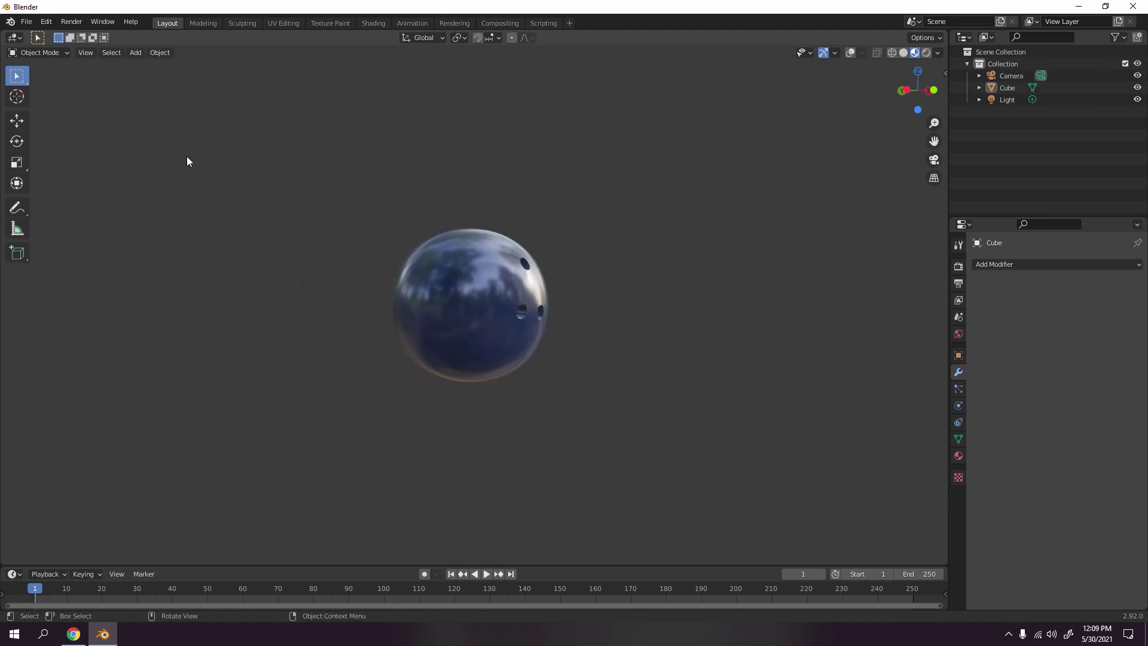
click(26, 21)
key(ctrl+n)
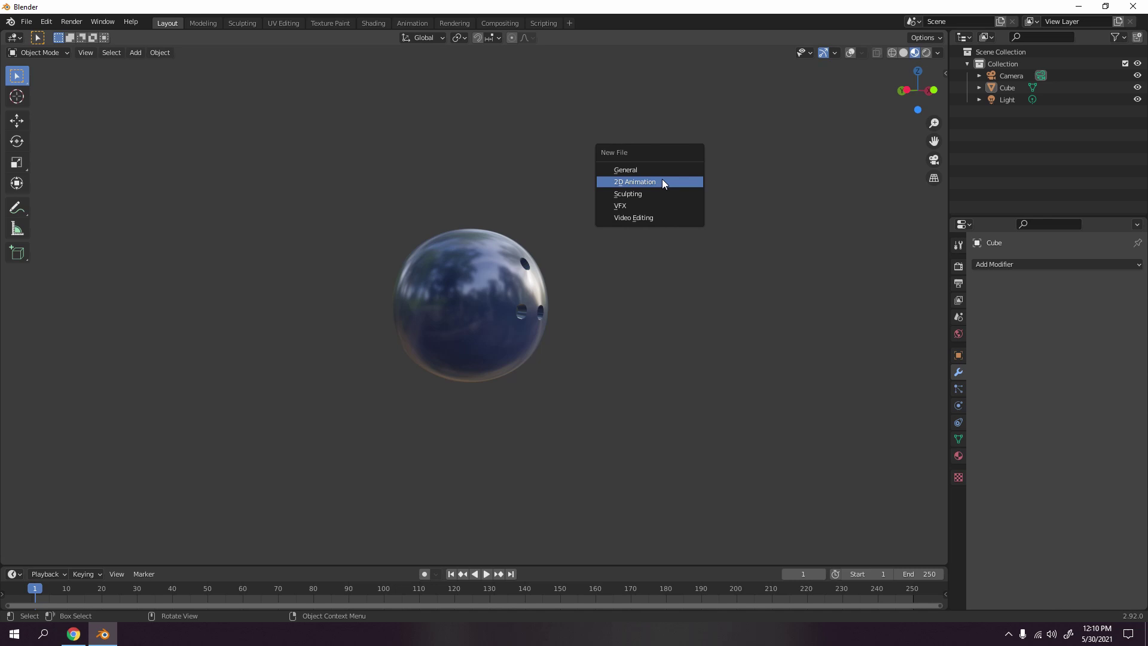
click(633, 171)
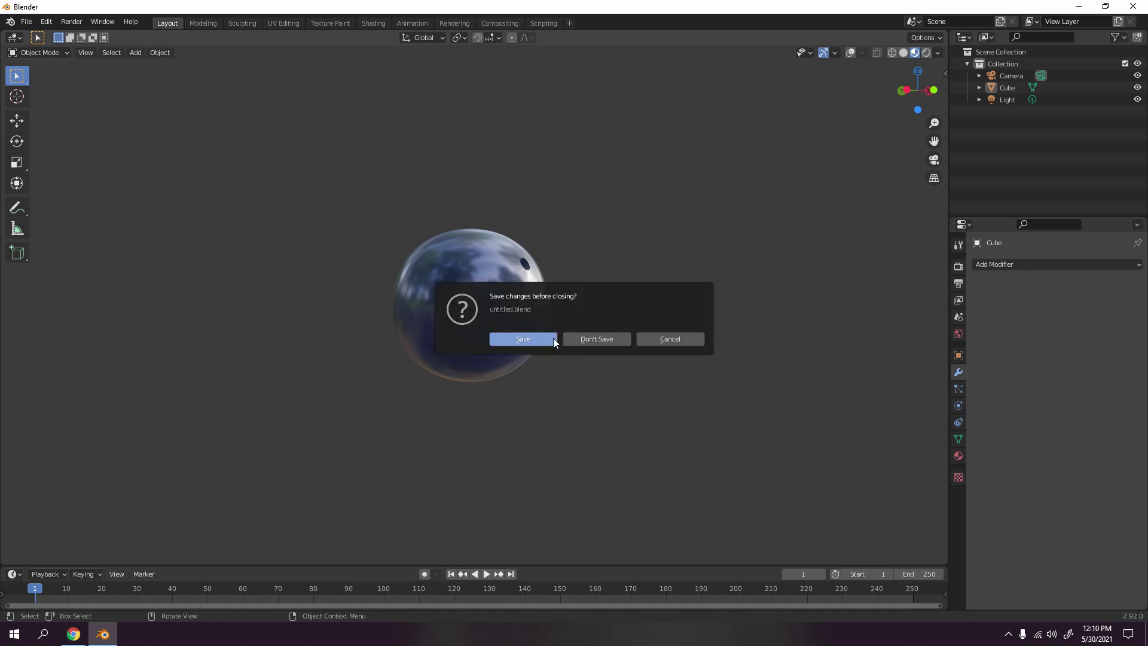
click(576, 342)
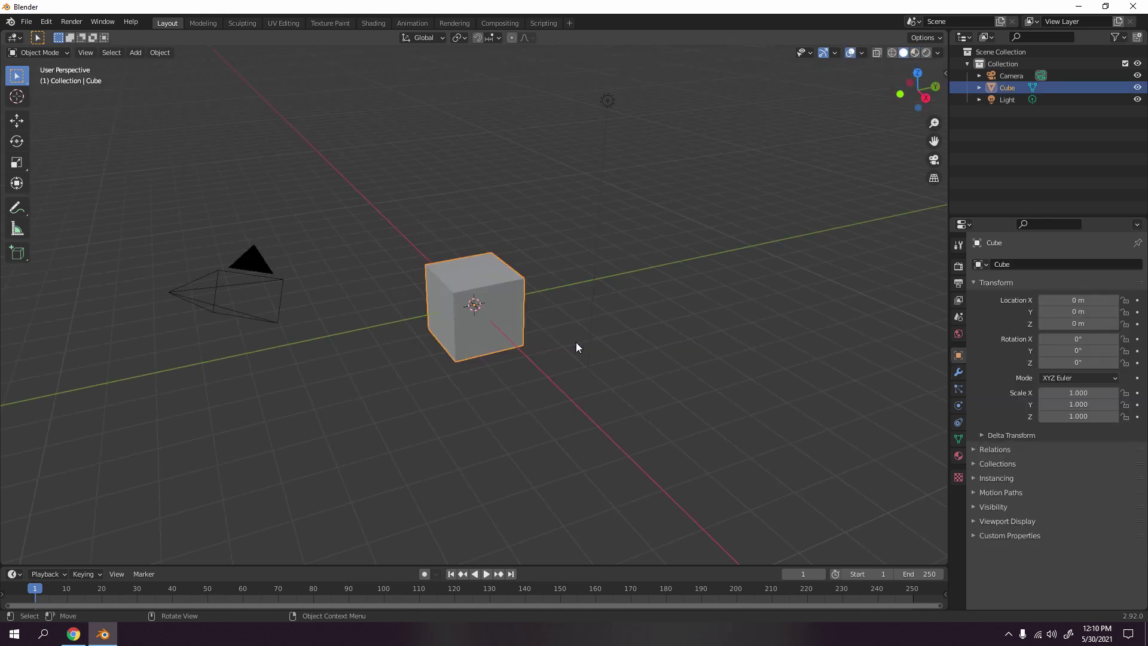
Step: Delete the camera and the light from the default scene, leaving only the cube
middle_drag(576, 341, 559, 170)
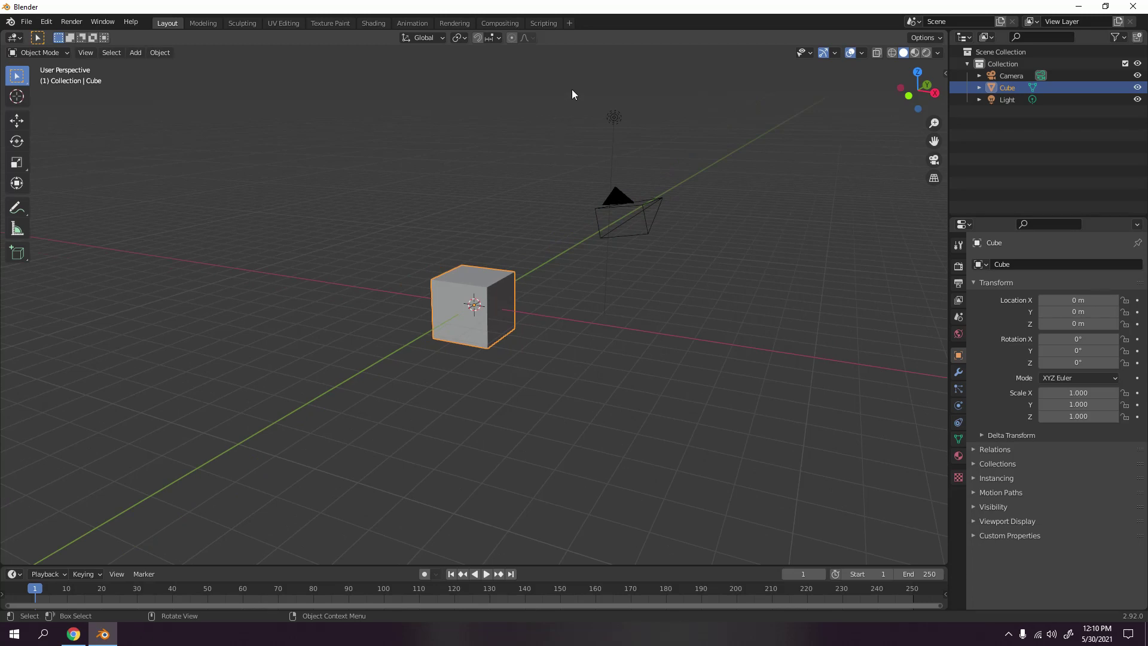
drag(572, 89, 761, 289)
key(Delete)
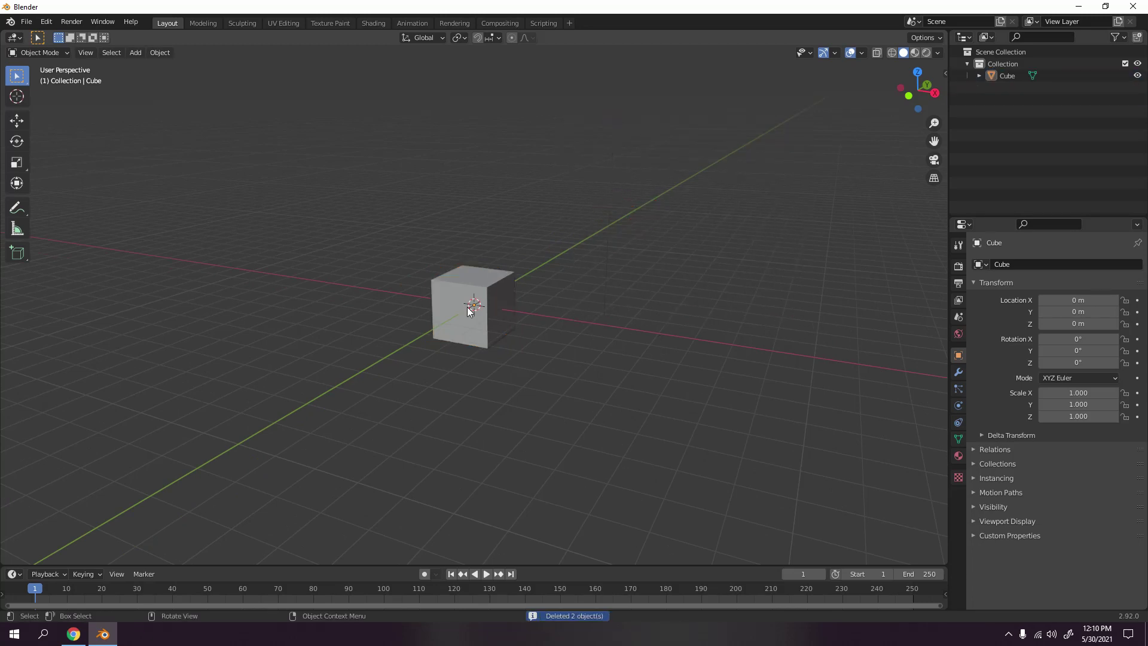
Step: Enable the Screencast Keys display with its existing settings and hide its options
scroll(507, 322, up, 4)
key(n)
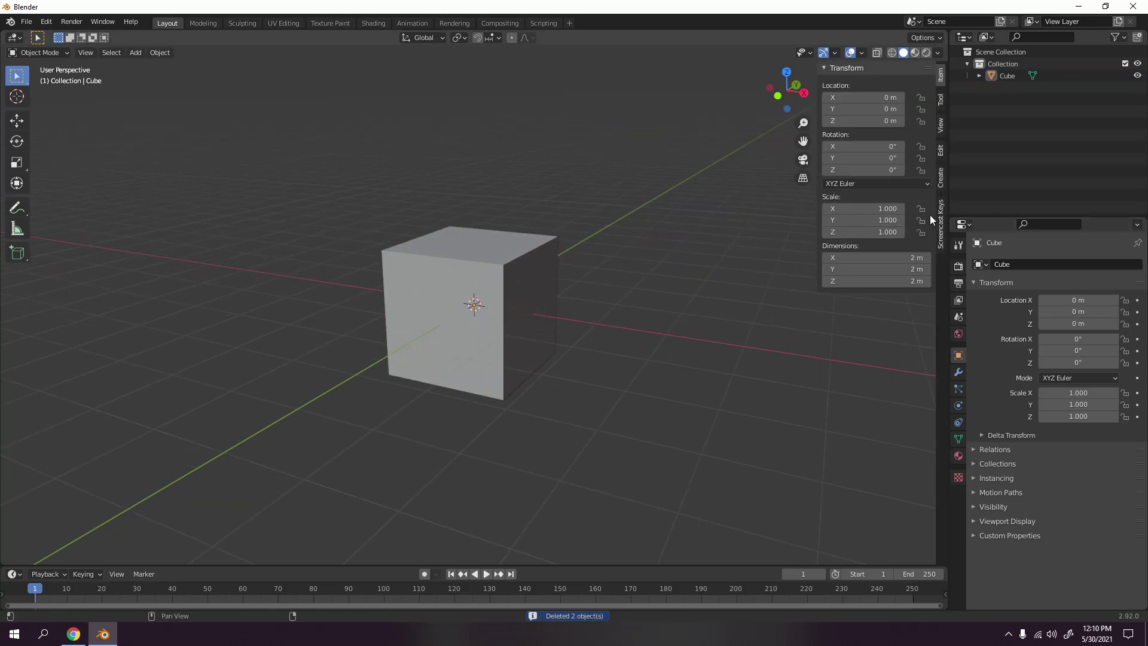
click(941, 218)
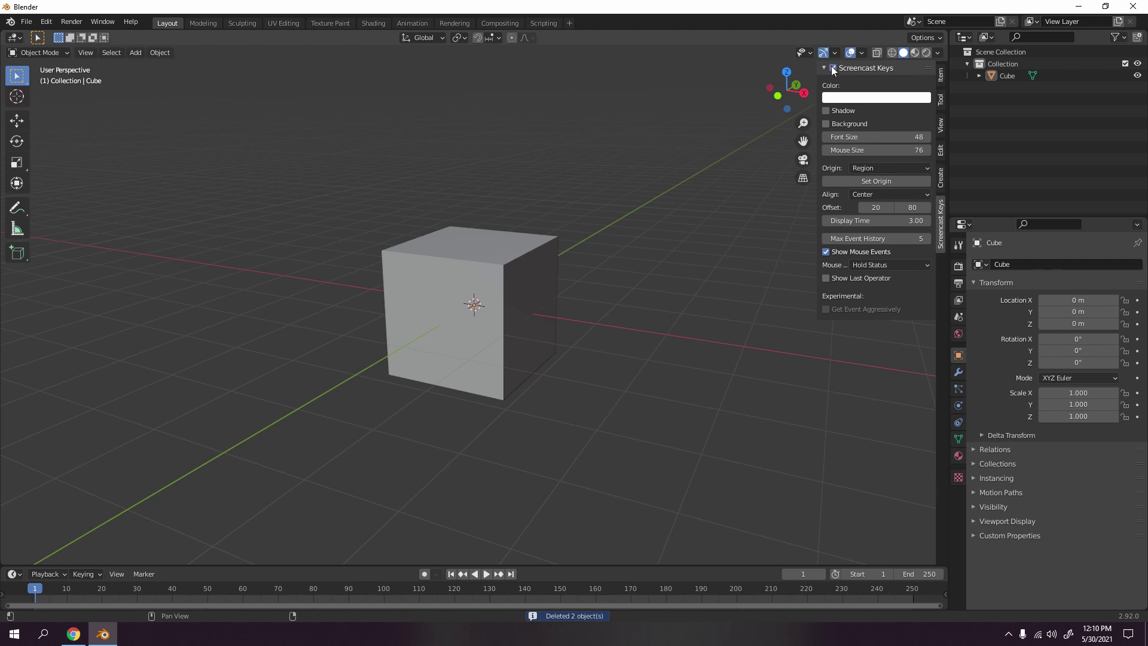
key(n)
middle_drag(731, 239, 530, 392)
scroll(514, 407, up, 3)
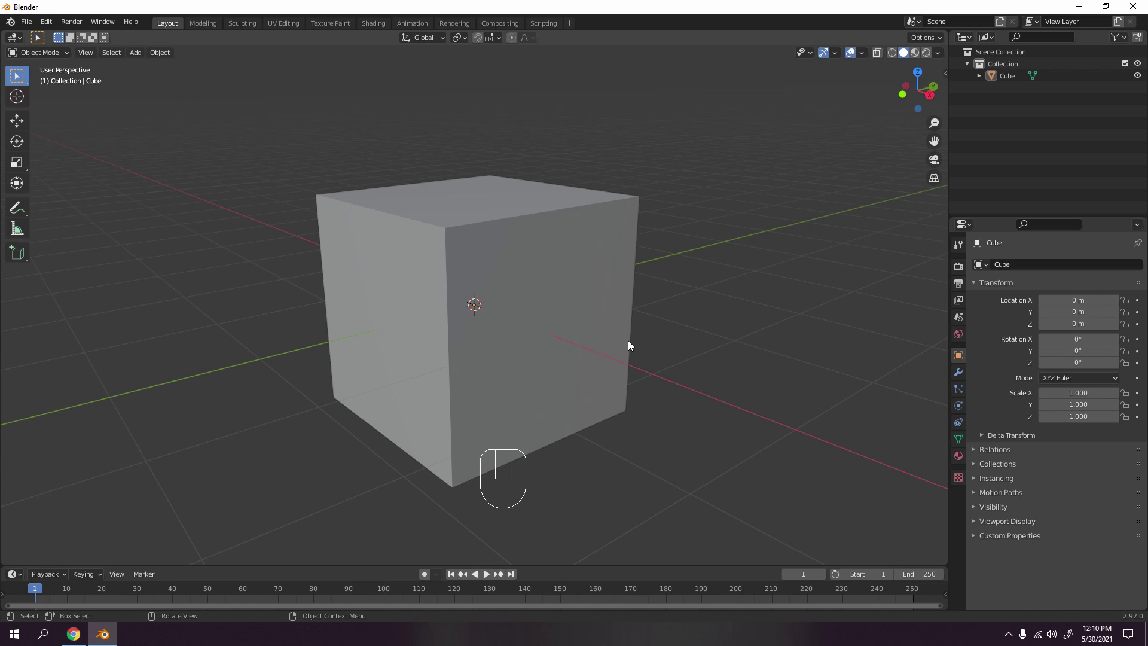
key(b)
right_click(626, 356)
middle_drag(734, 275, 693, 312)
scroll(554, 354, down, 4)
middle_drag(553, 354, 569, 316)
scroll(573, 291, up, 4)
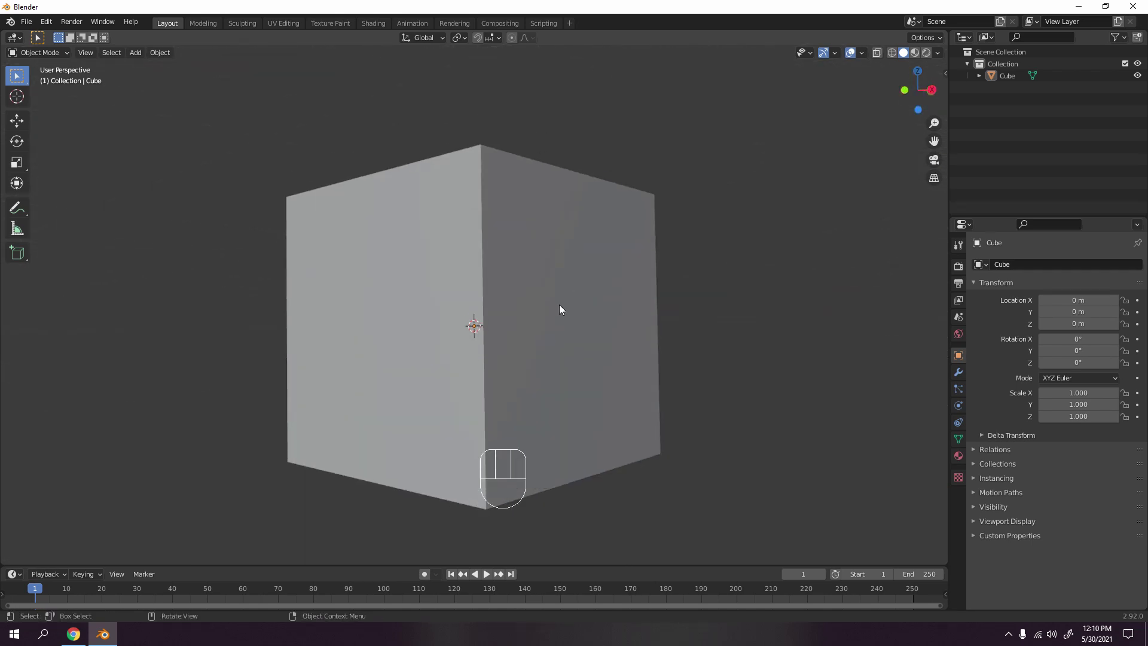
Step: Add a Subdivision modifier with 3 viewport levels to the cube and show its modifier settings
click(559, 309)
scroll(661, 257, down, 4)
mouse_move(662, 257)
middle_down()
mouse_move(620, 314)
mouse_move(652, 309)
mouse_move(647, 259)
middle_up()
scroll(652, 307, up, 3)
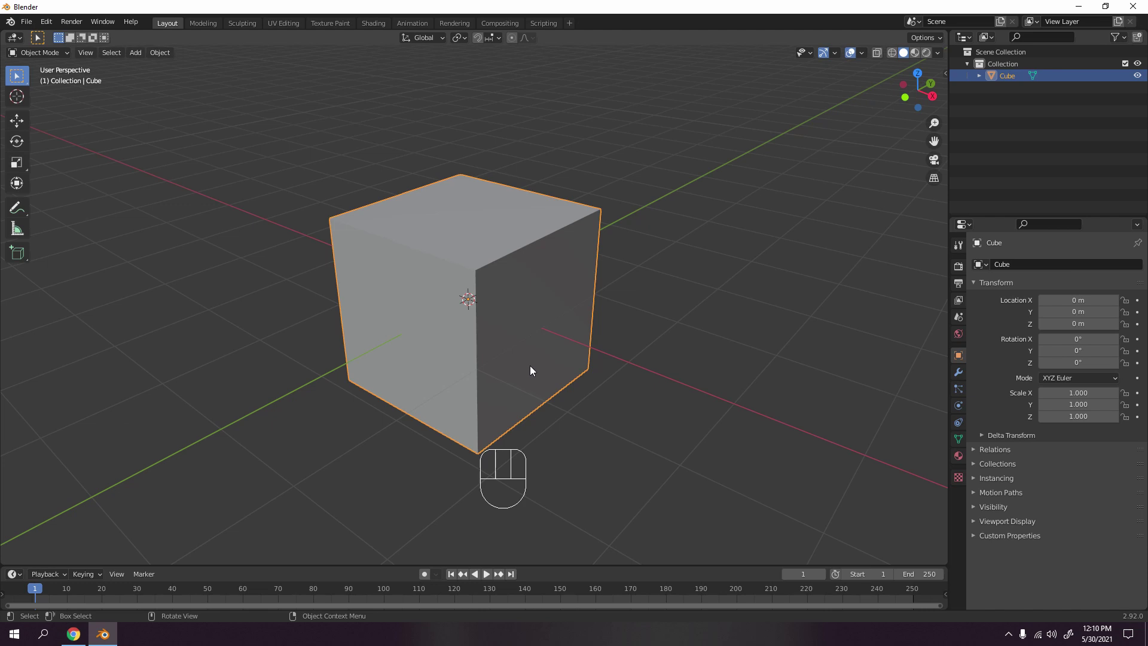
key(ctrl+3)
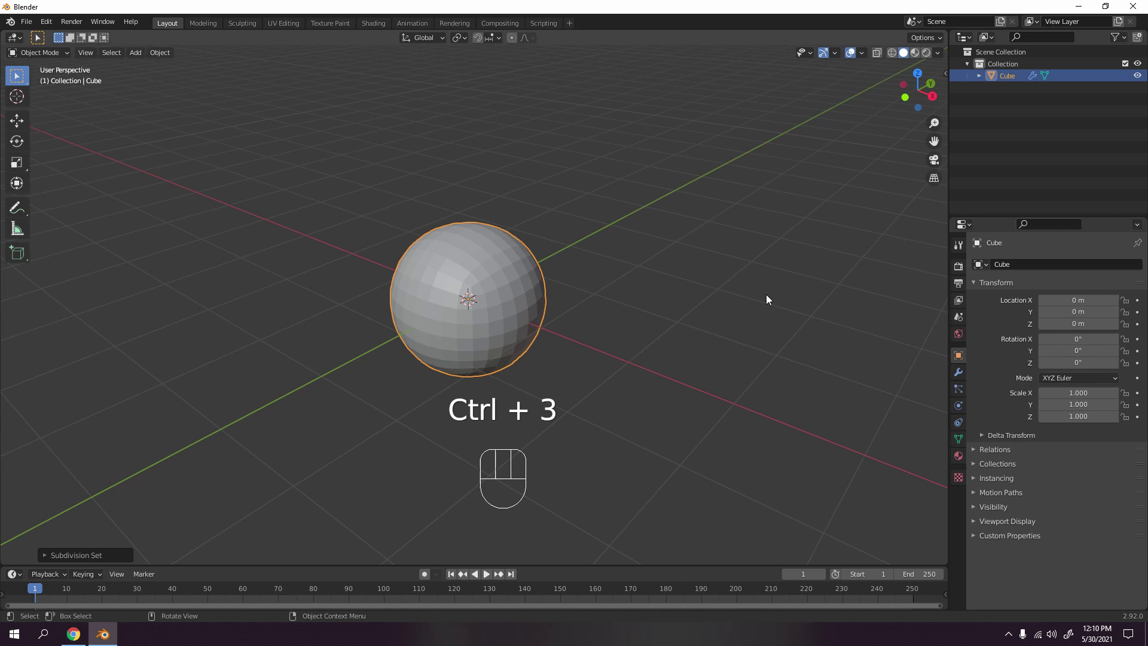
click(959, 372)
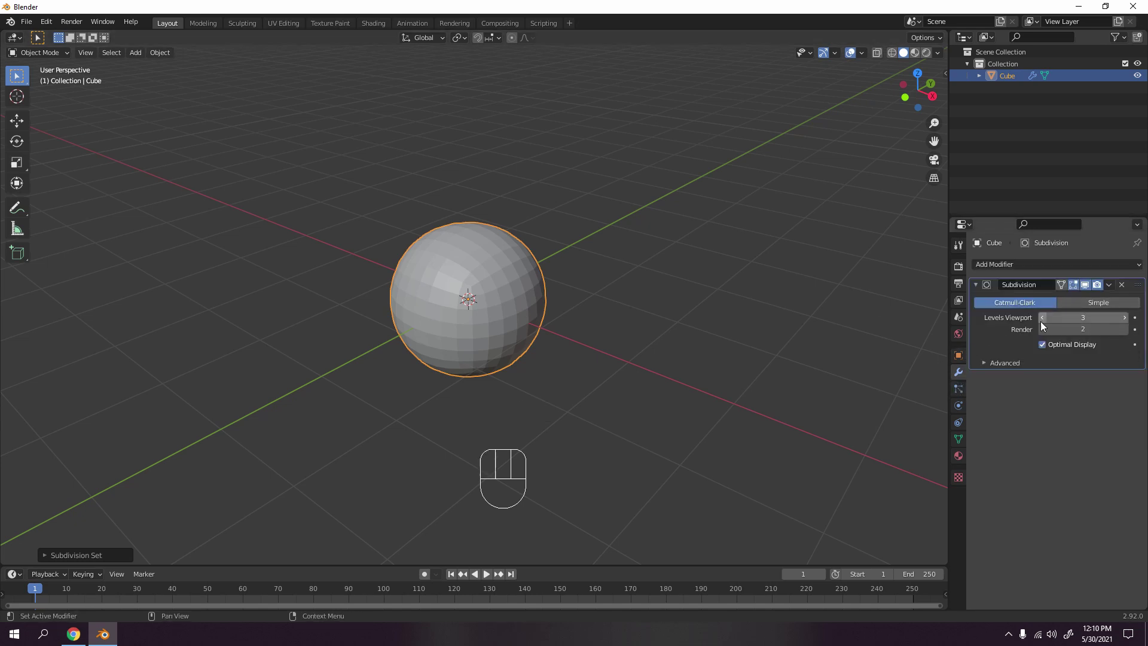
middle_drag(624, 364, 507, 304)
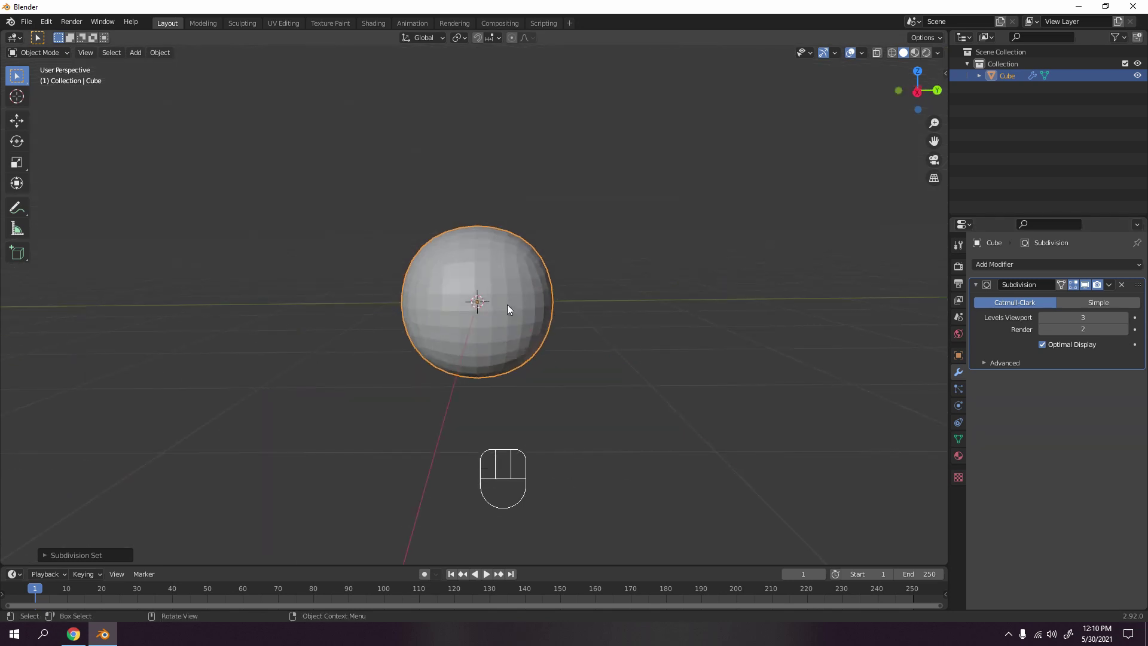
scroll(536, 342, up, 4)
middle_drag(535, 342, 622, 342)
scroll(555, 340, down, 4)
middle_drag(531, 341, 560, 350)
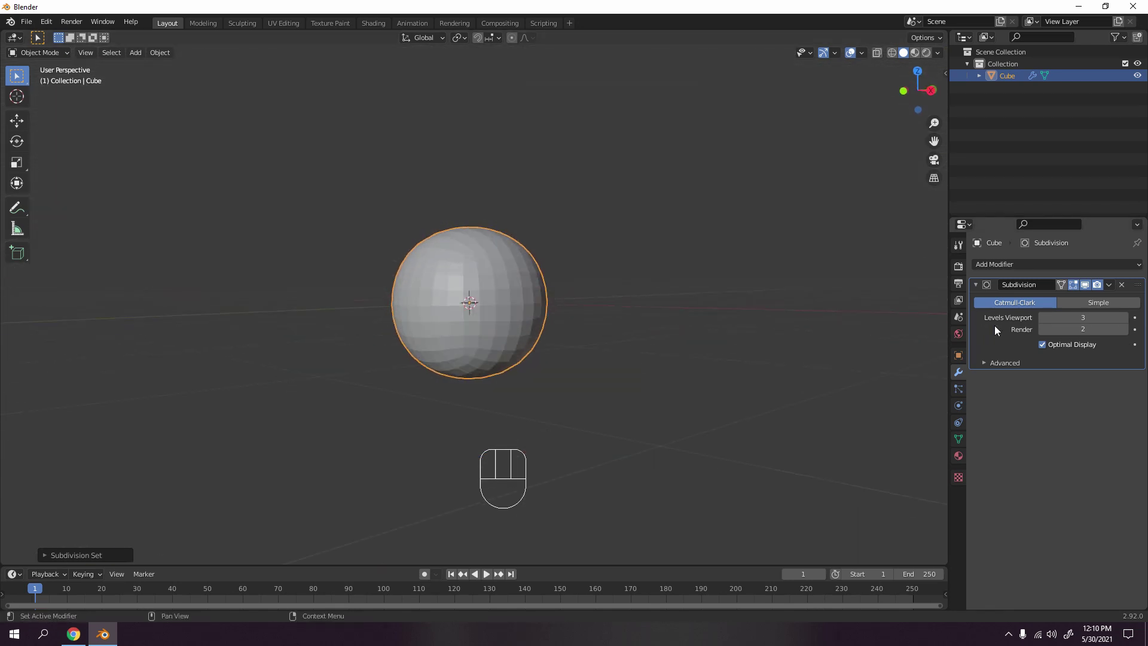
click(995, 326)
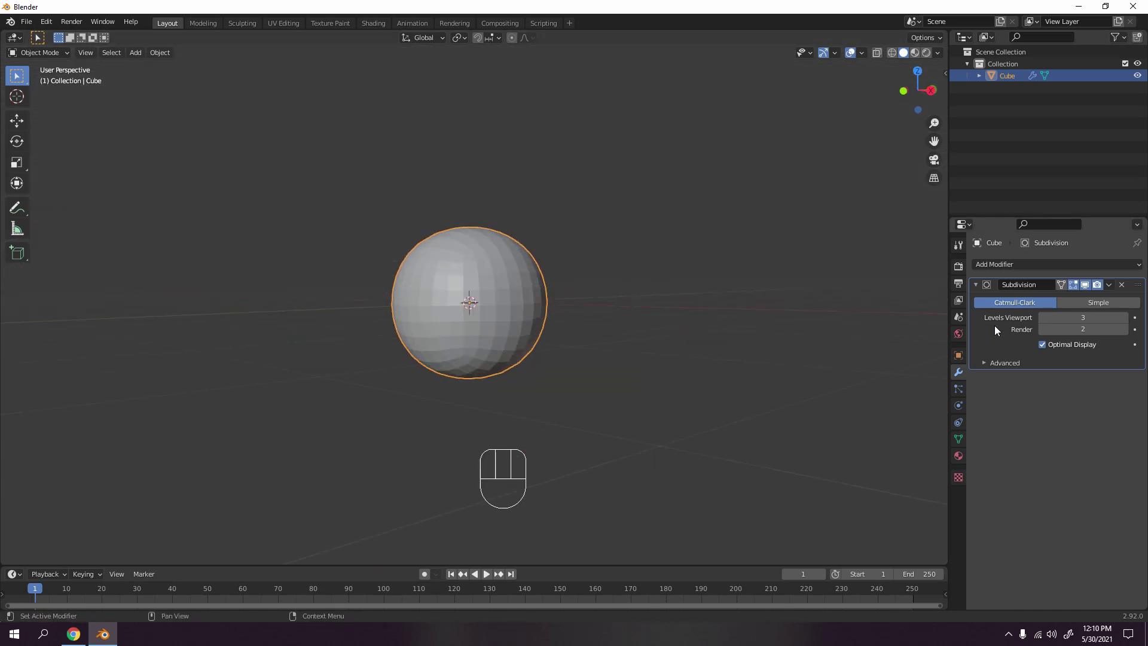
Step: Apply the Subdivision modifier to the cube so its rounded shape becomes real geometry
key(ctrl)
click(1109, 285)
click(1109, 284)
key(ctrl)
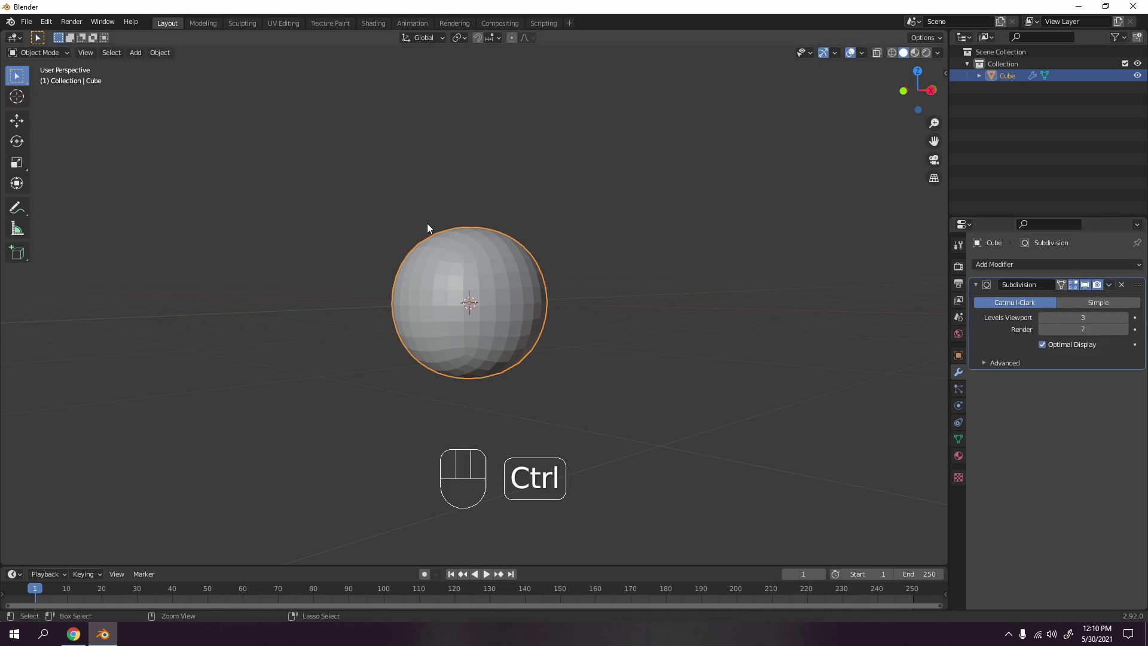
key(ctrl+a)
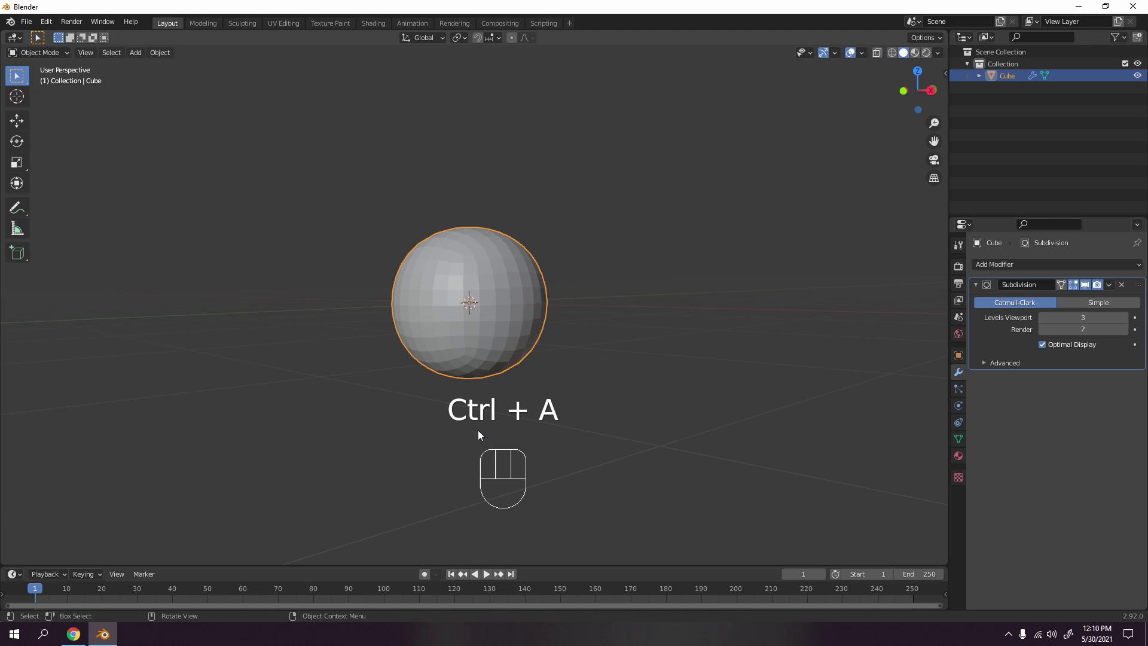
key(ctrl+a)
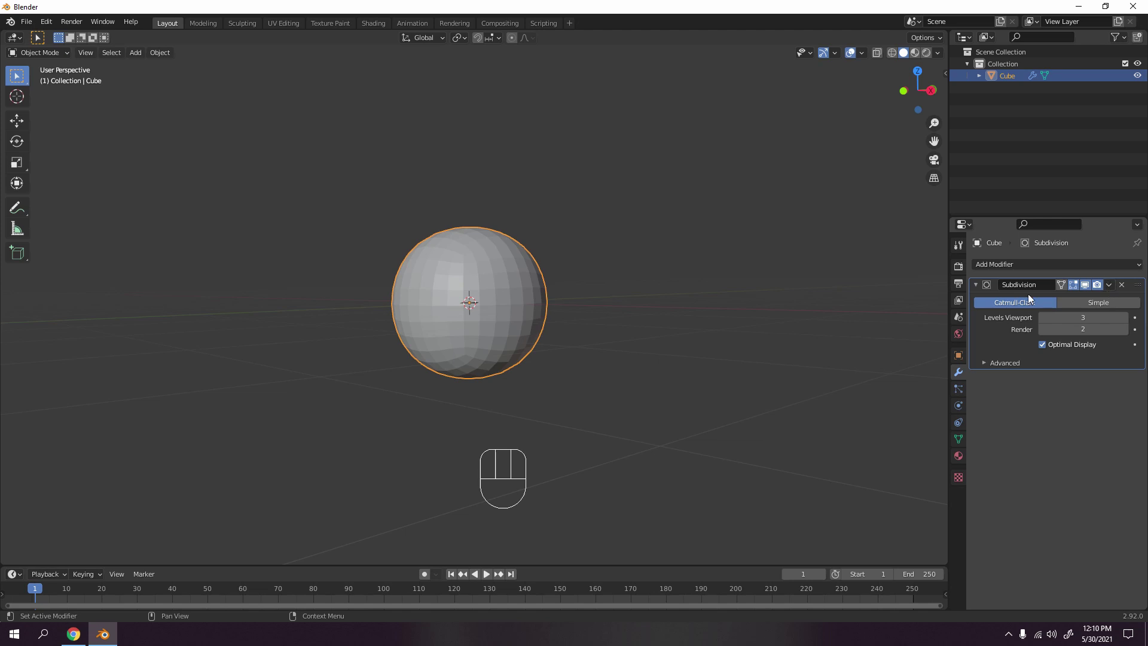
click(1110, 284)
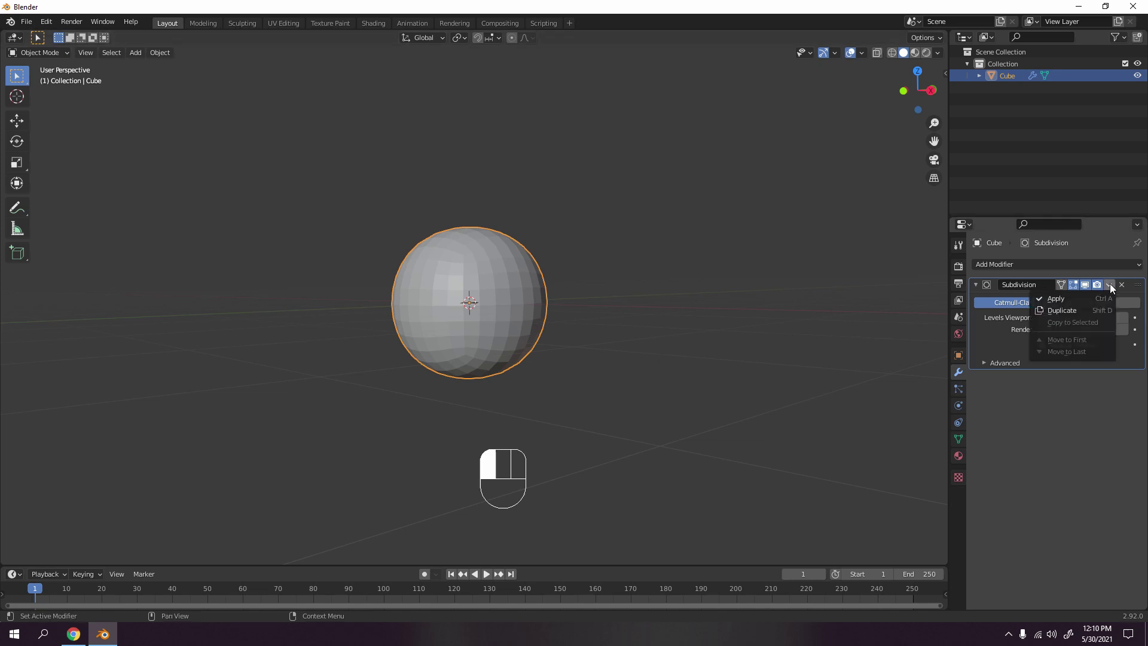
click(1093, 303)
scroll(639, 290, up, 4)
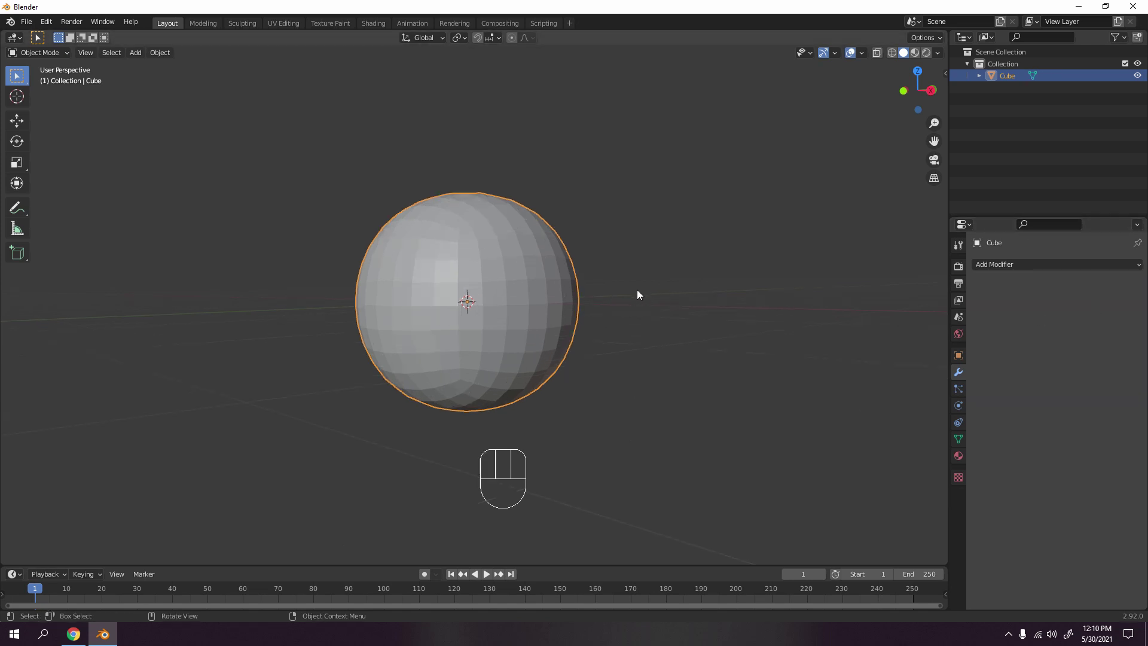
key(Tab)
scroll(640, 296, down, 4)
middle_drag(640, 296, 587, 303)
scroll(611, 308, up, 4)
key(Tab)
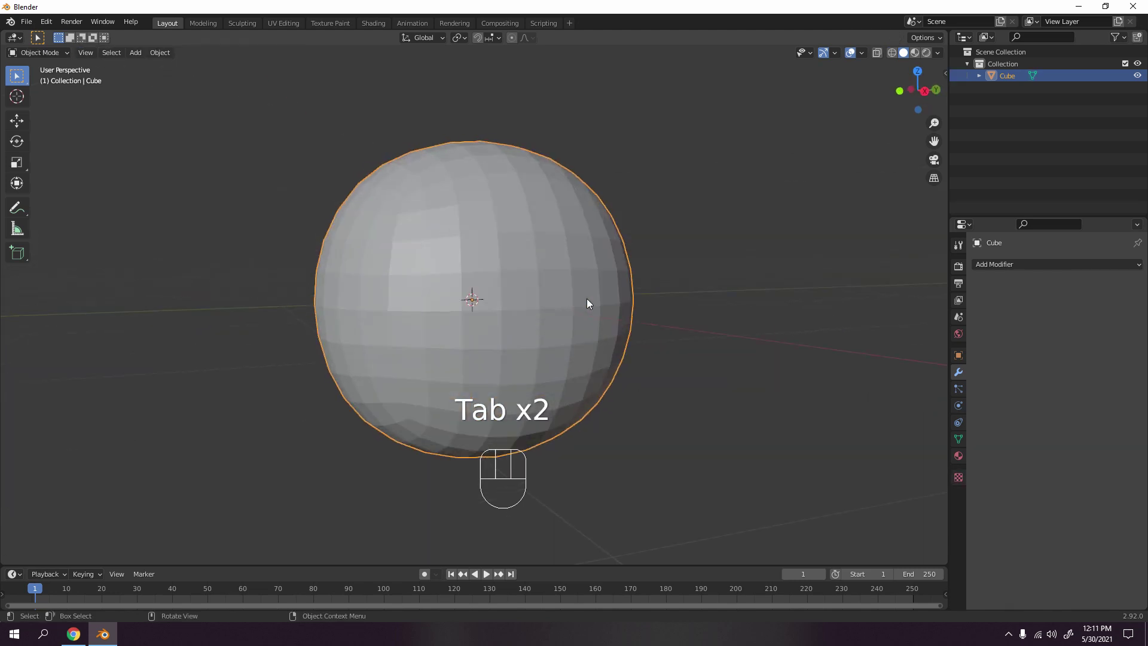
Step: Show the sphere in front orthographic view and enter Edit Mode with face selection
key(KP_1)
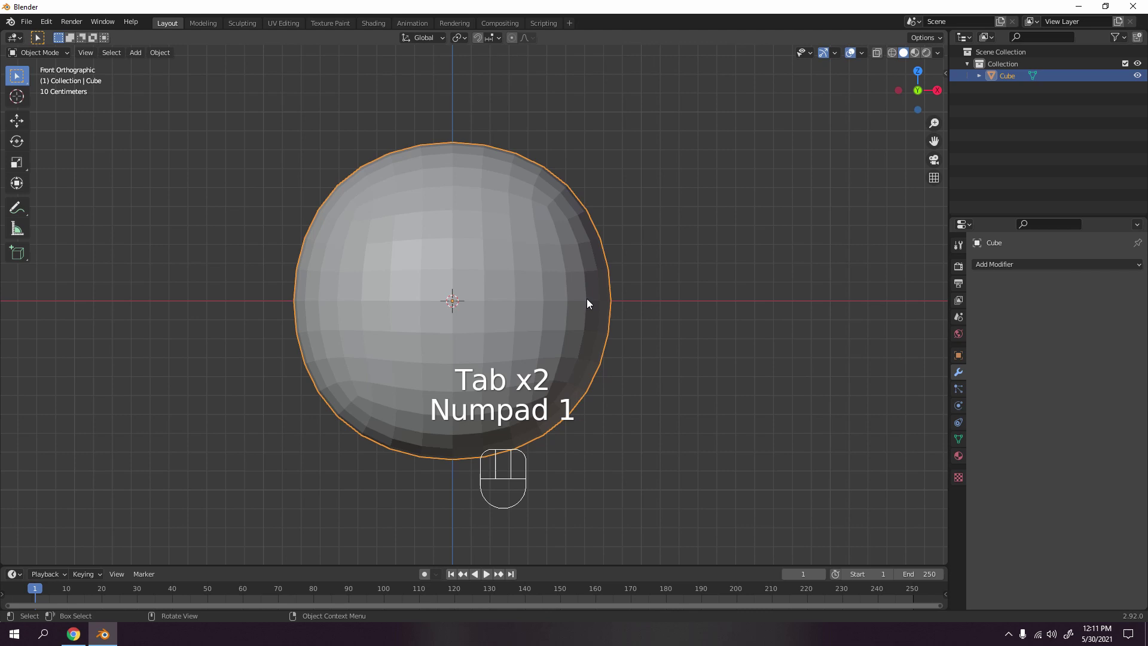
key(Tab)
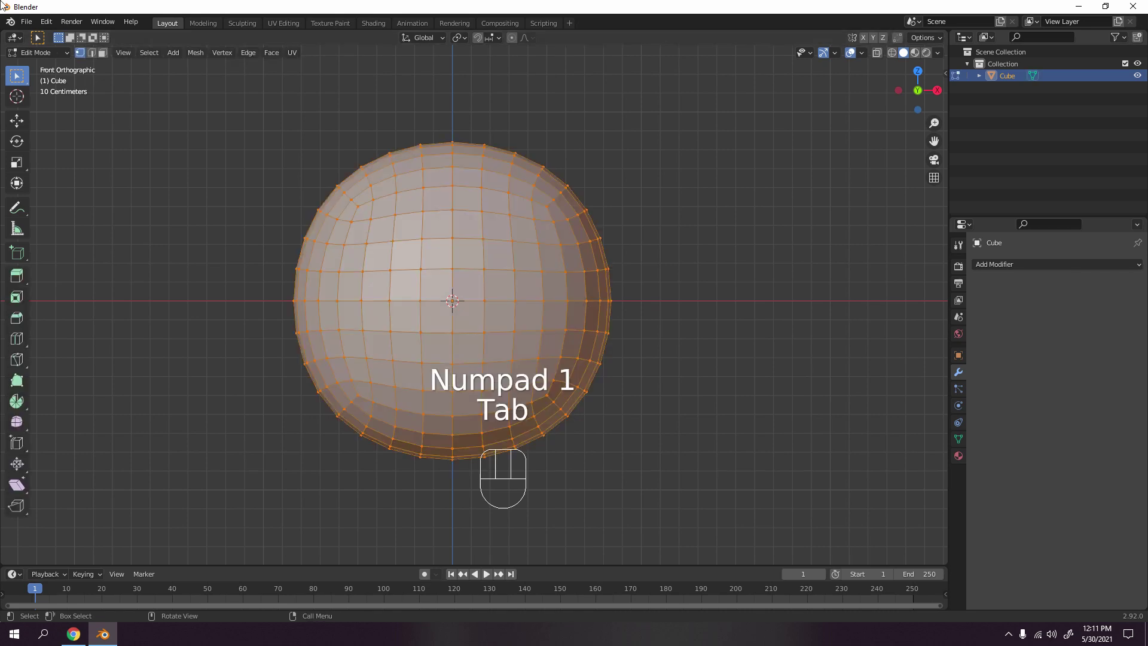
key(3)
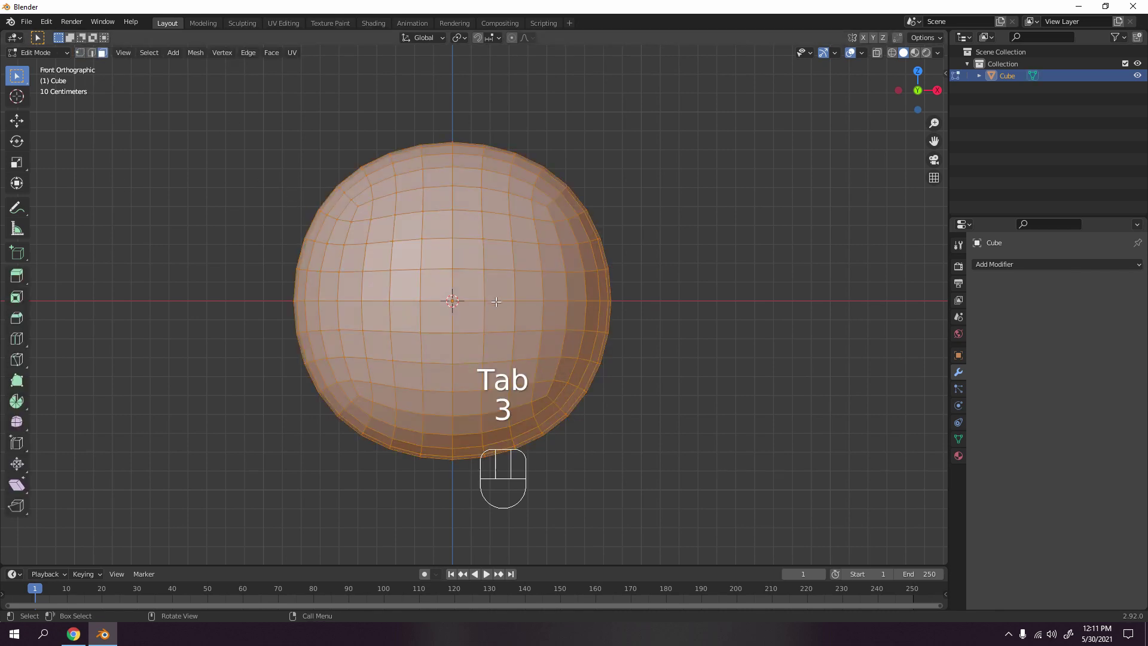
Step: Select three front faces of the sphere as finger-hole positions, one above the center and two just below it
click(445, 226)
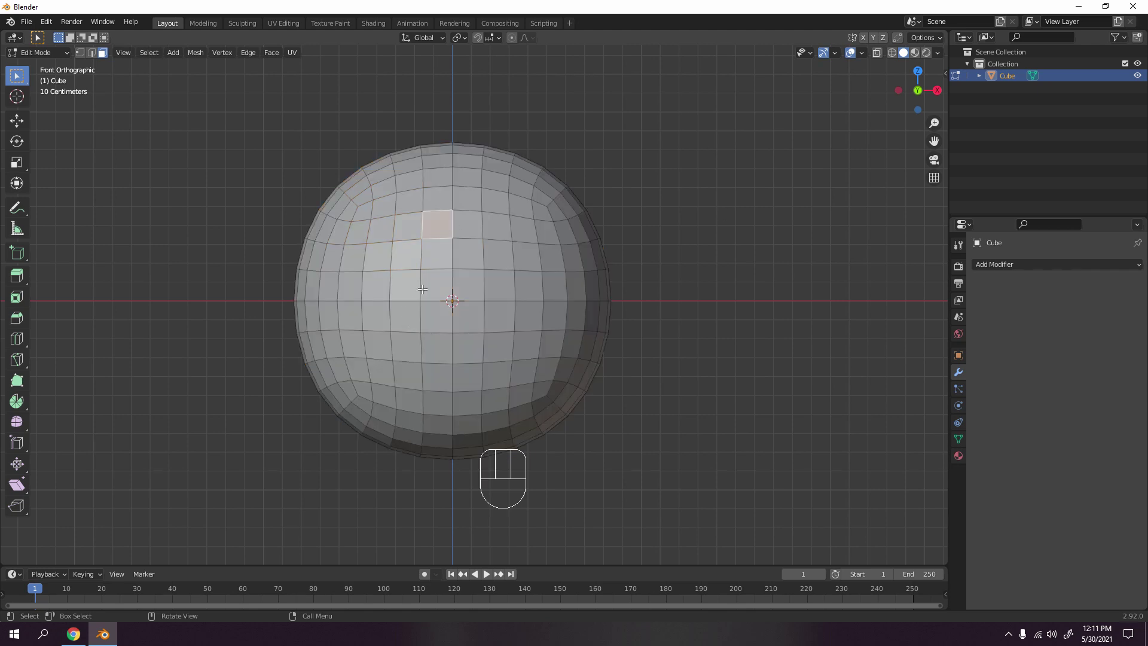
middle_drag(430, 279, 464, 305)
key(KP_1)
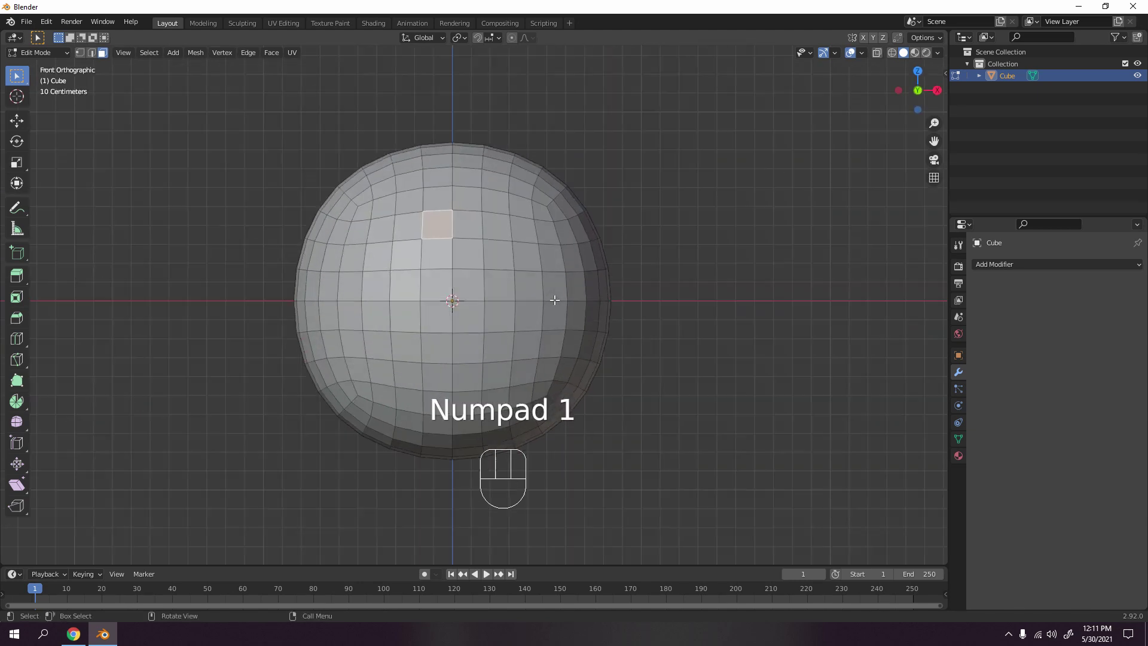
scroll(555, 299, up, 2)
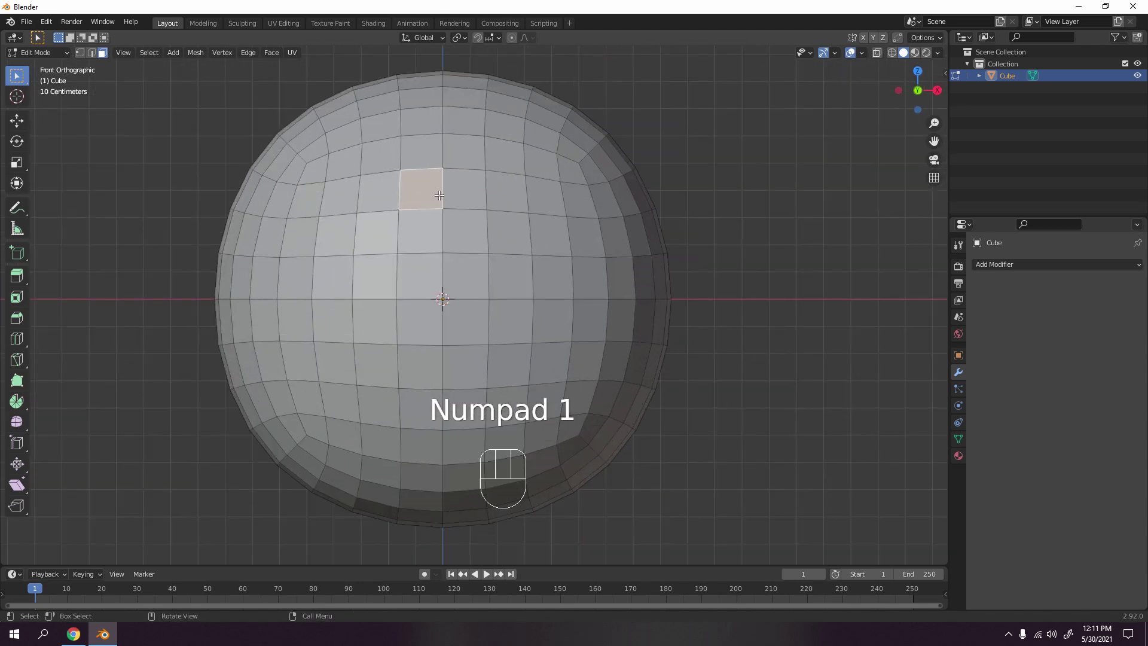
click(417, 199)
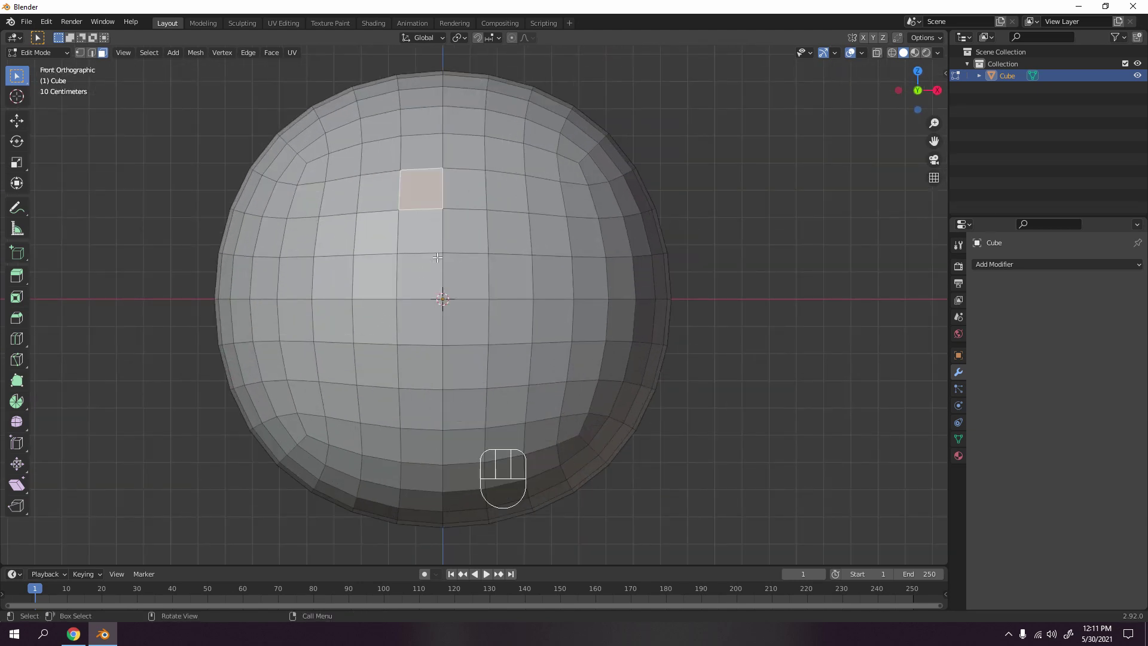
shift+click(383, 327)
shift+click(482, 325)
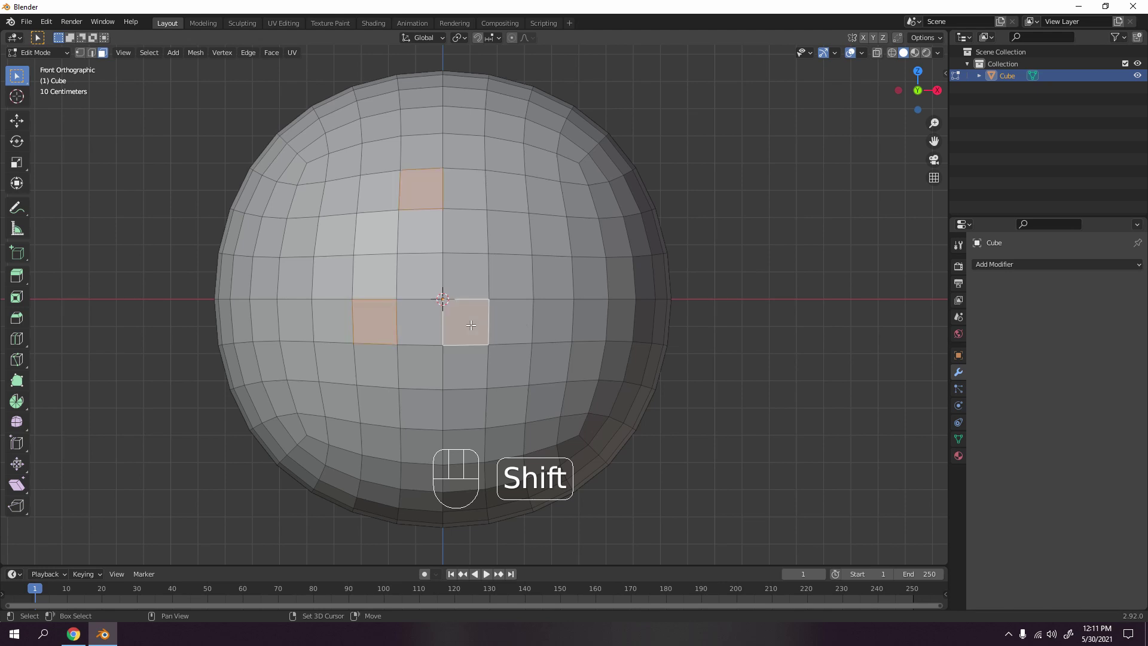
Step: Try a more widely spaced triangle of three selected faces around the sphere's front center
click(502, 383)
shift+click(353, 276)
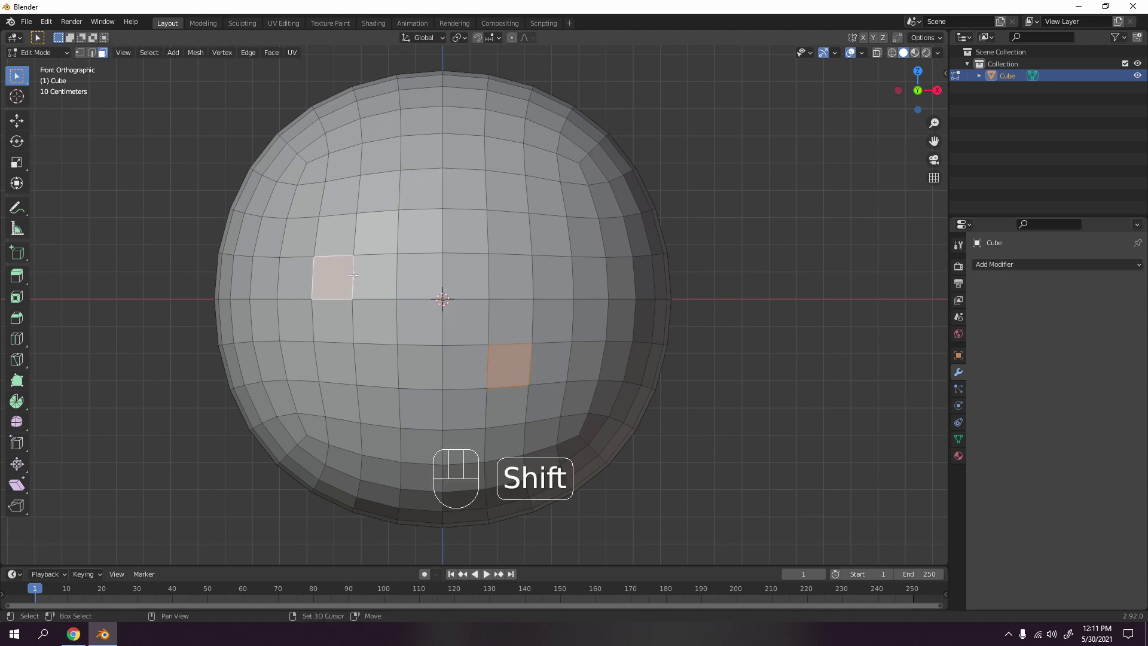
shift+click(486, 237)
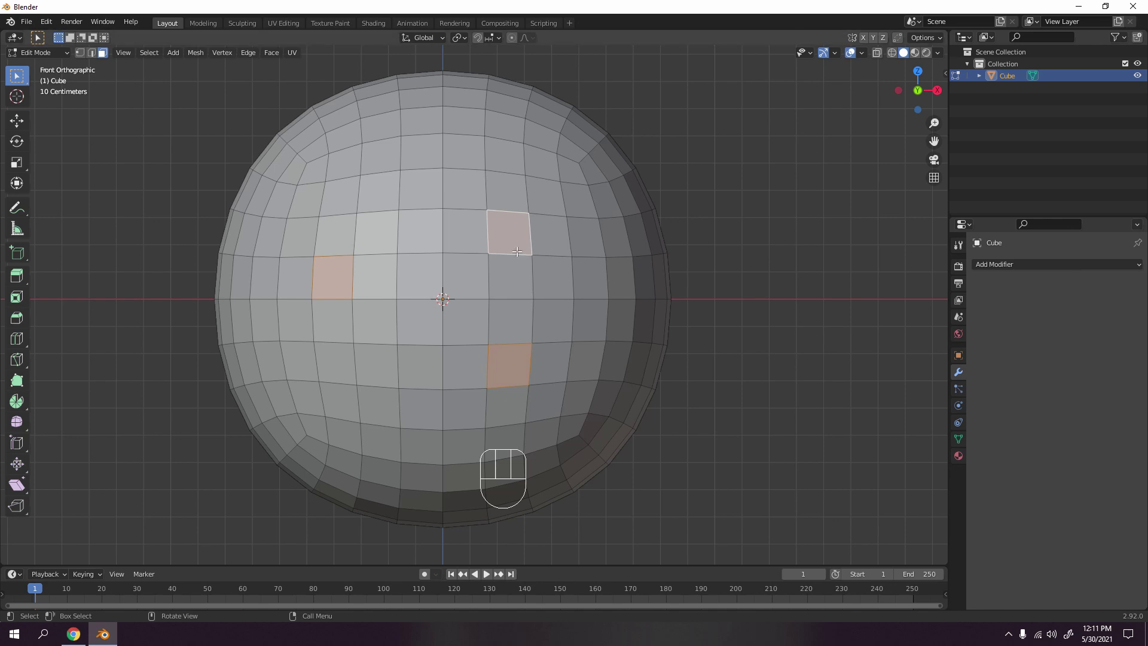
Step: Reselect the closer triangle: the third face above the X axis, just left of center, and two faces directly below the axis, one column apart
click(427, 182)
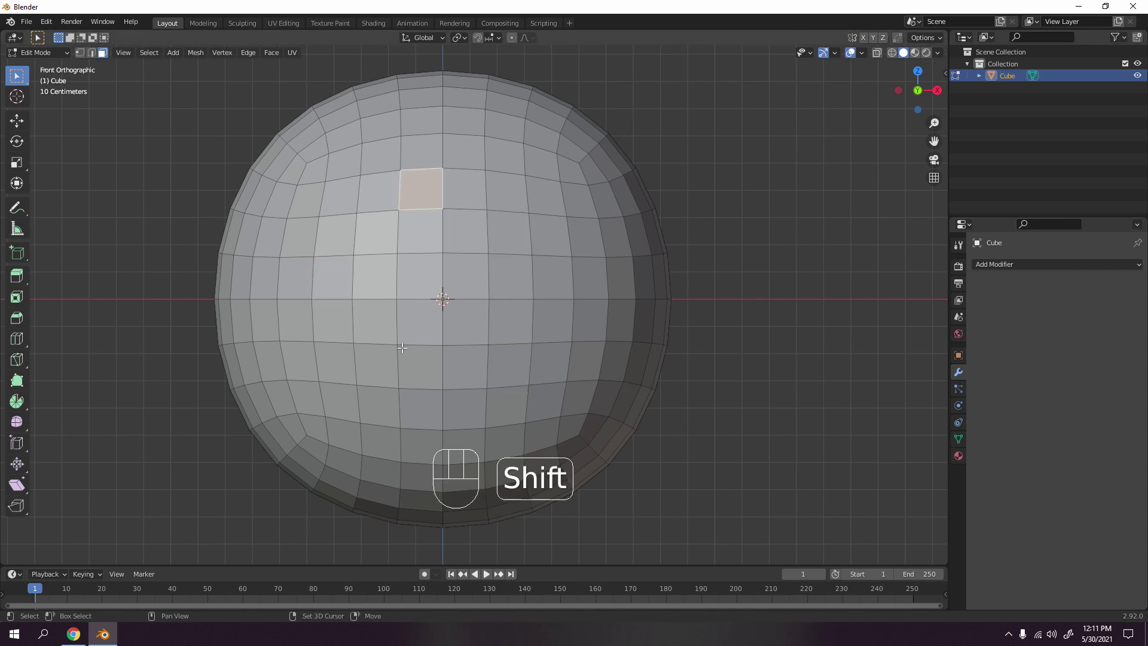
shift+click(383, 329)
shift+click(471, 330)
scroll(471, 331, down, 3)
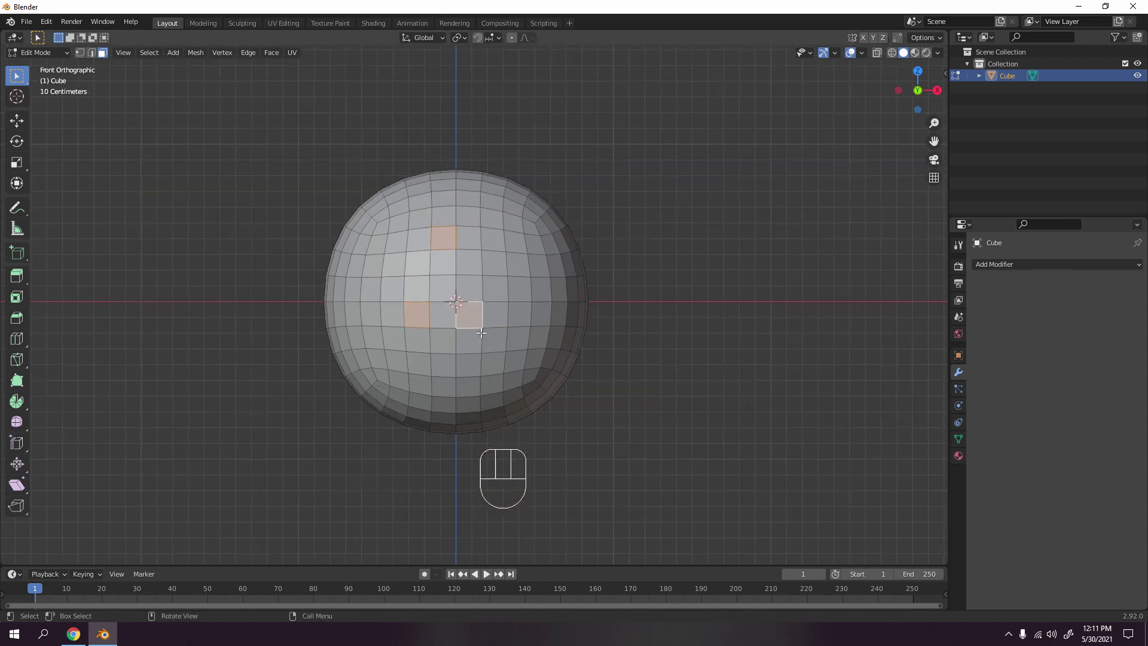
Step: Delete the three selected front faces of the sphere to open the finger holes, and return to Object Mode
middle_drag(471, 331, 529, 339)
key(Delete)
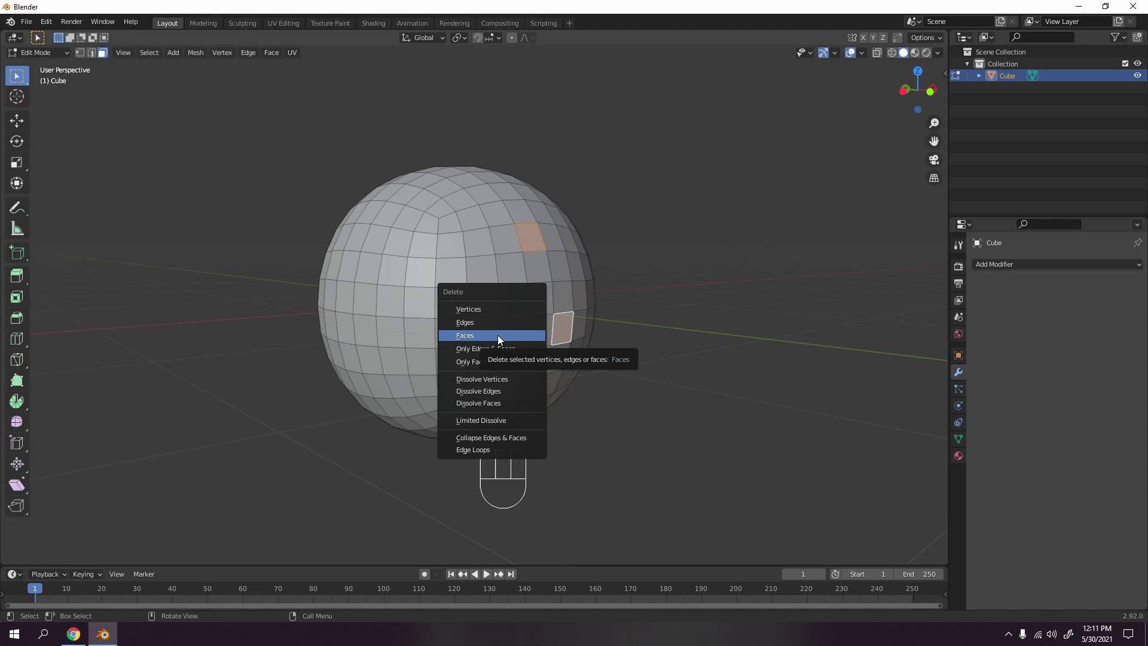
click(497, 335)
middle_drag(623, 302, 715, 231)
scroll(618, 249, up, 4)
middle_drag(618, 249, 700, 308)
scroll(700, 307, down, 5)
key(Tab)
middle_drag(571, 306, 556, 259)
scroll(624, 294, down, 3)
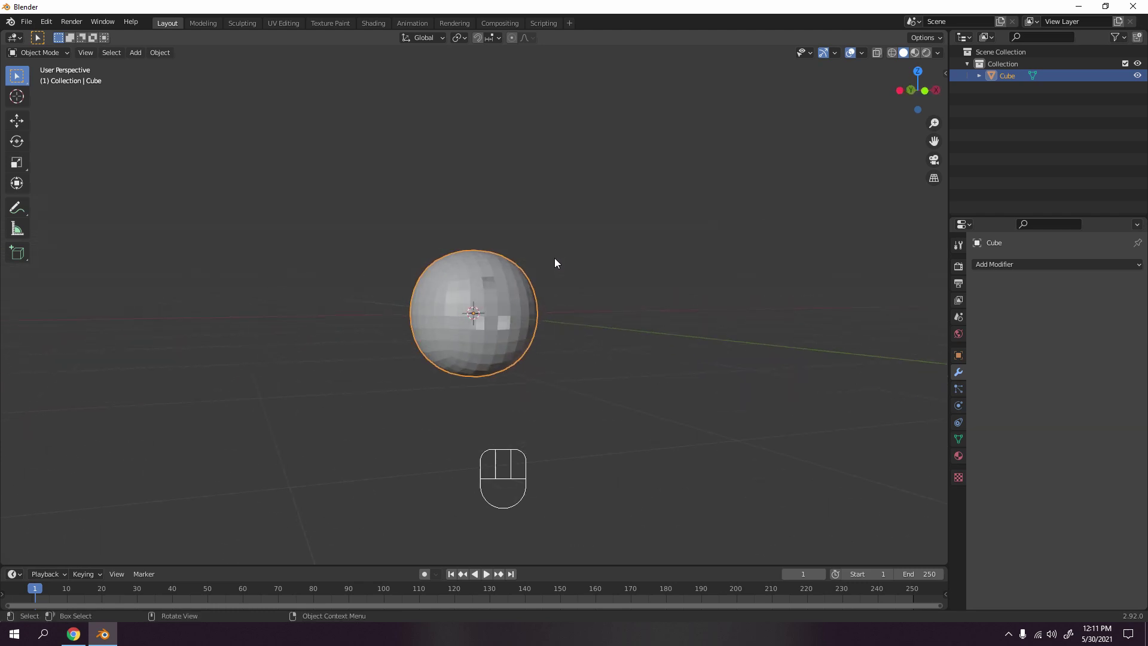
scroll(556, 261, up, 4)
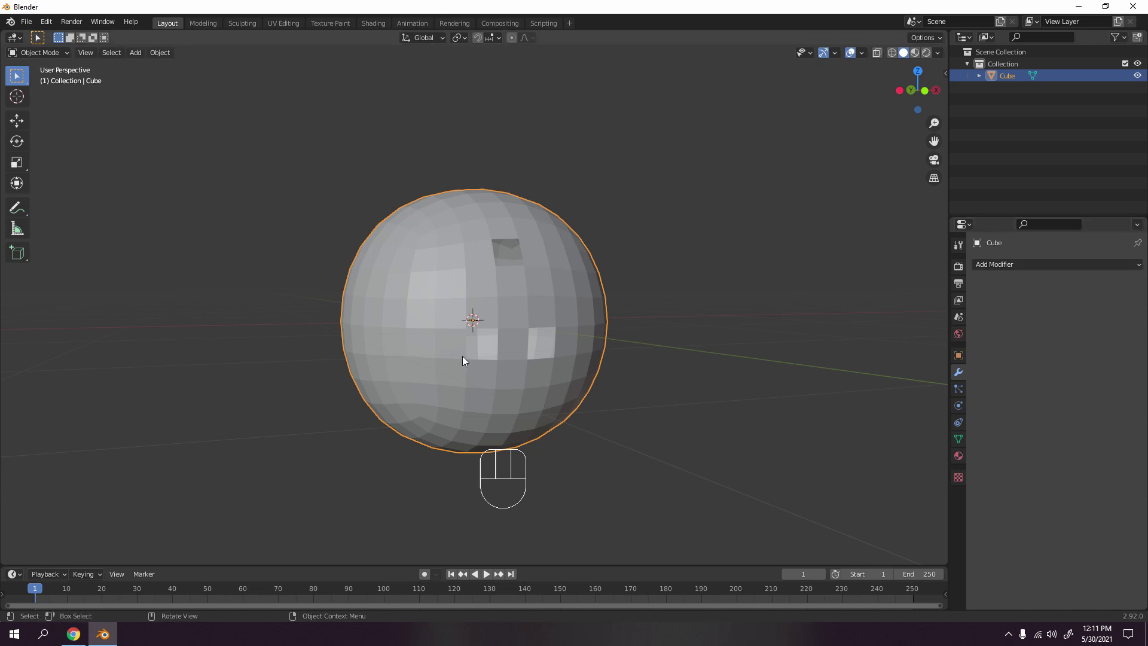
Step: Add a Subdivision Surface modifier to the ball with viewport level 3, and shade the ball smooth
click(704, 189)
click(499, 304)
click(1027, 264)
click(611, 221)
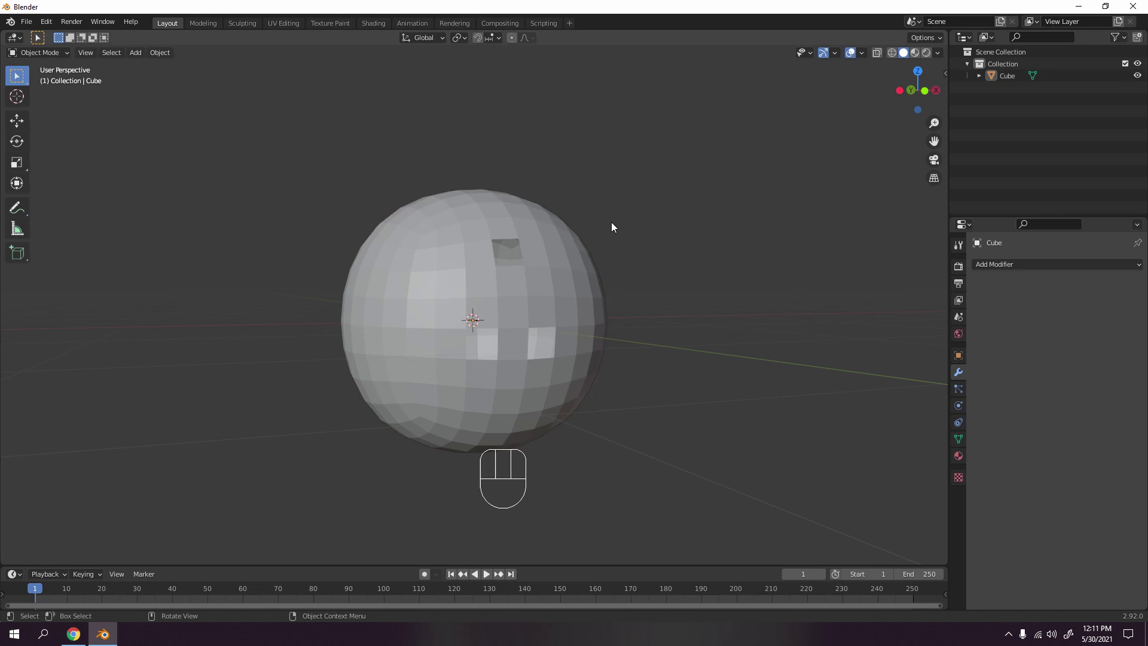
click(553, 346)
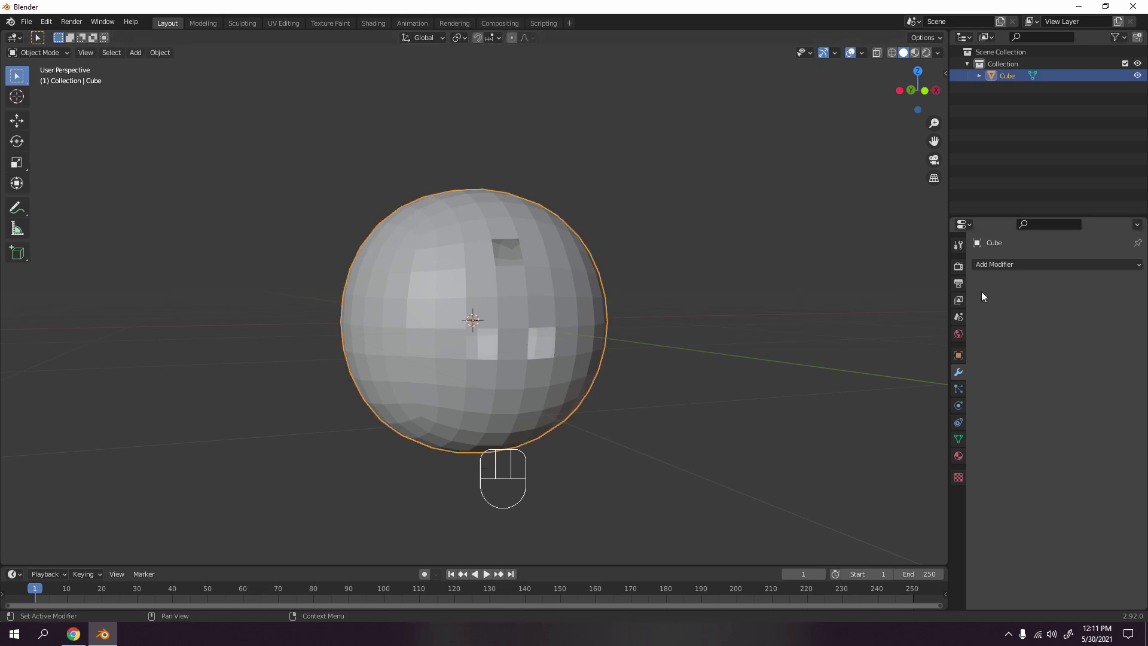
click(1028, 263)
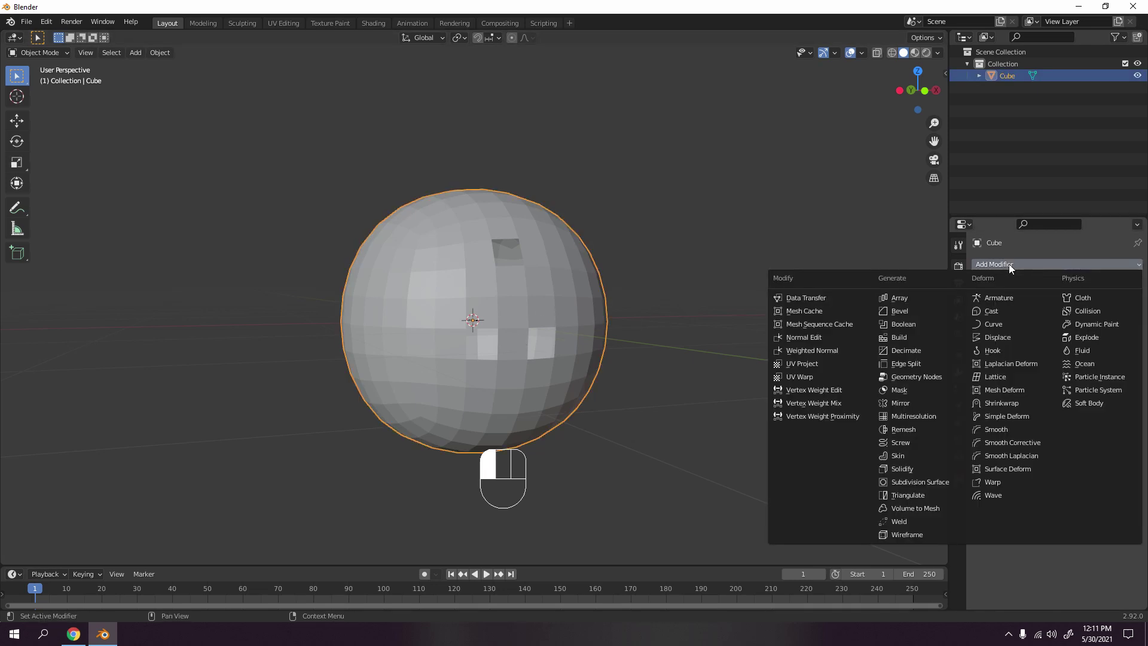
click(938, 483)
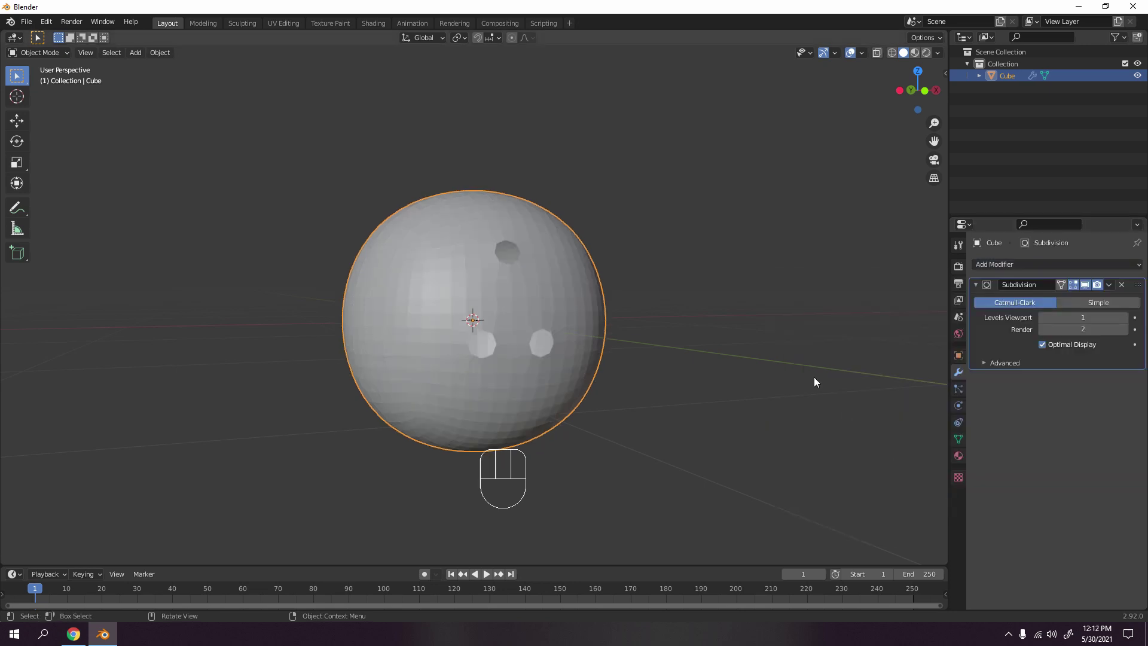
click(1126, 323)
click(1126, 323)
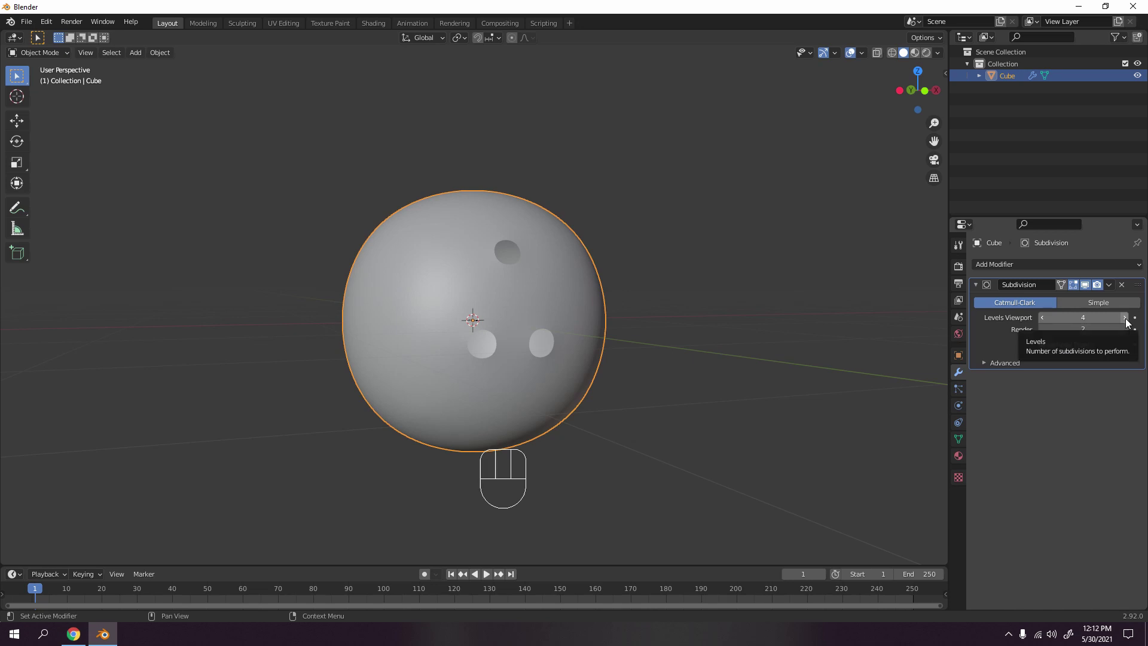
click(1041, 317)
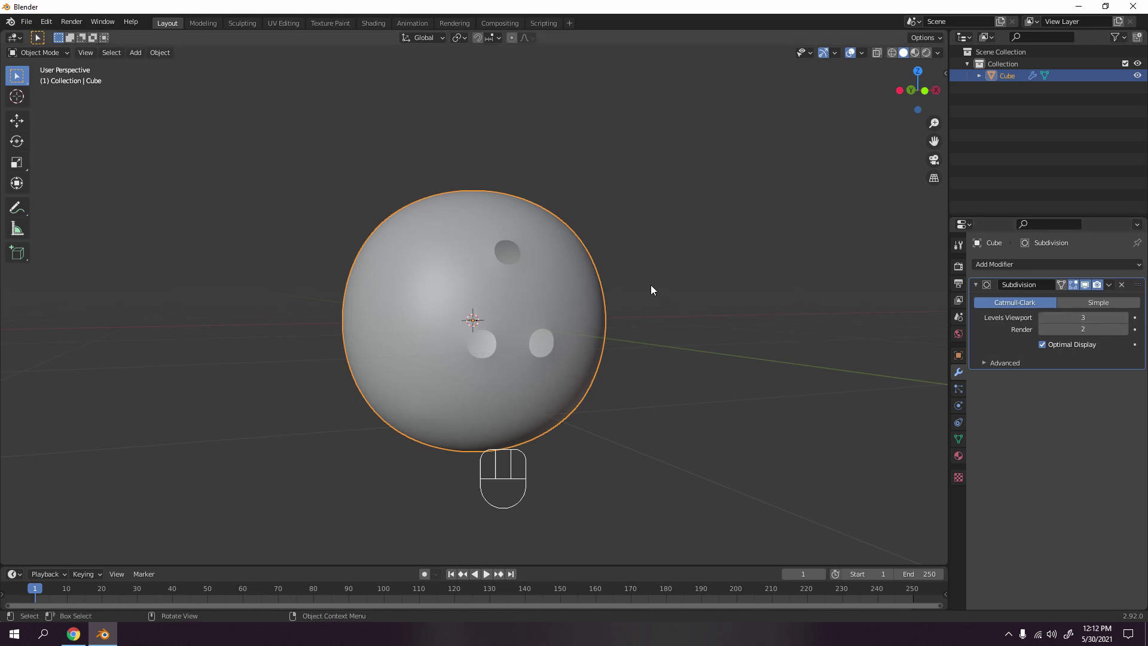
Step: Examine the smoothed ball and its three open finger holes up close and from several angles
scroll(650, 284, up, 4)
middle_drag(650, 285, 709, 322)
scroll(709, 321, down, 3)
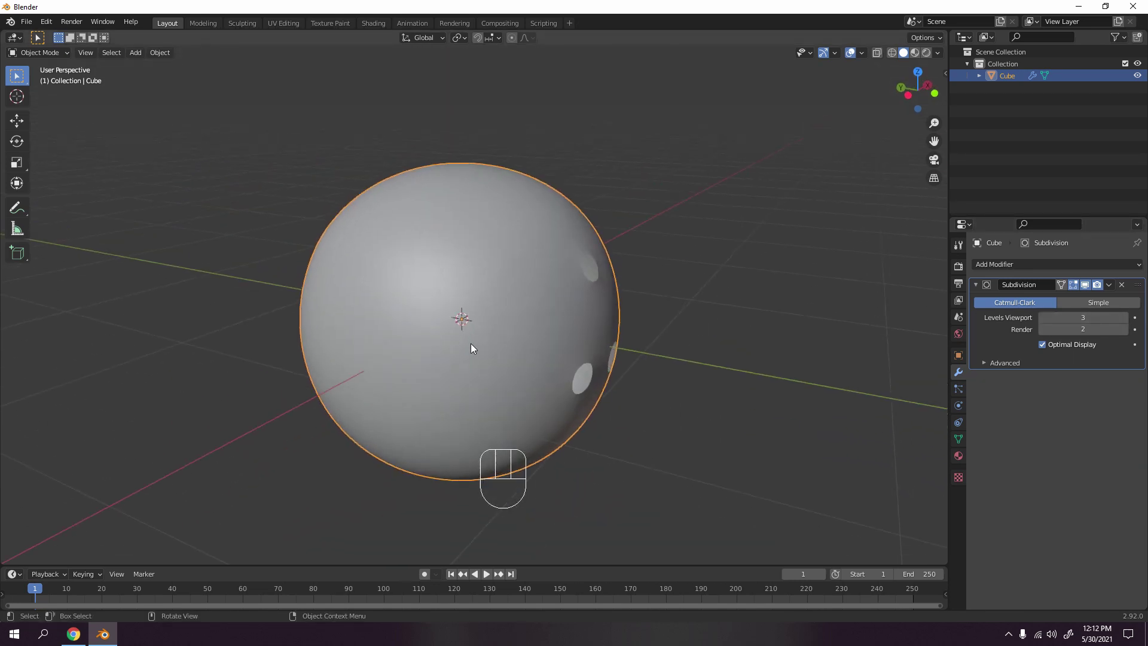
right_drag(471, 349, 550, 347)
scroll(550, 347, up, 3)
middle_drag(550, 347, 582, 339)
scroll(540, 306, down, 4)
scroll(574, 282, up, 3)
scroll(605, 335, up, 2)
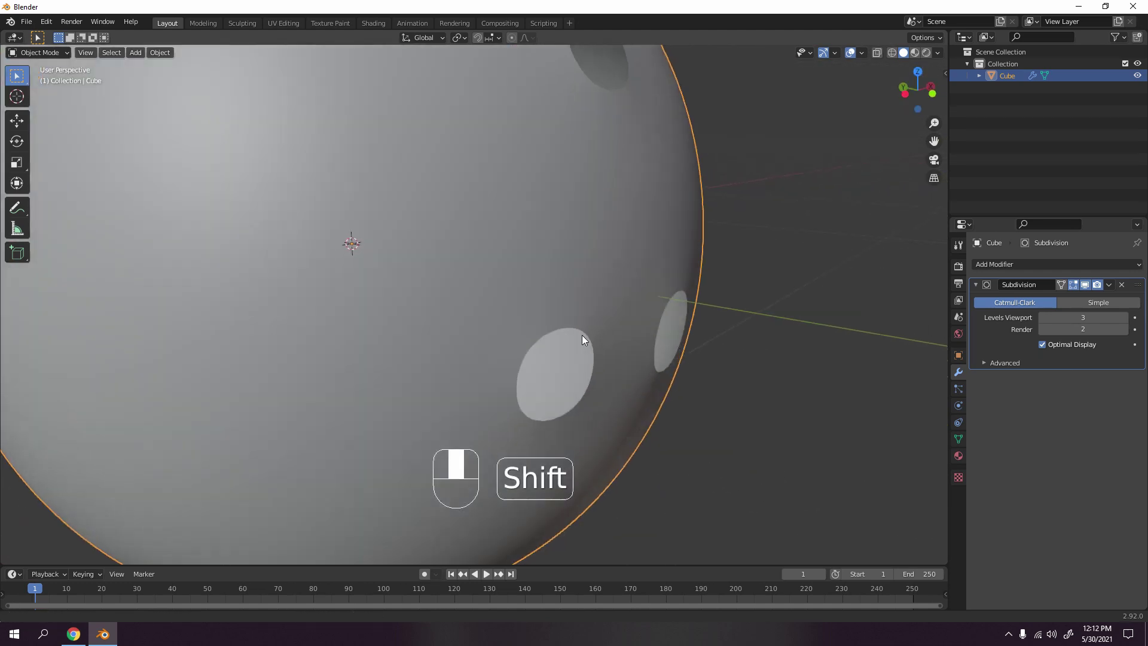
scroll(578, 343, up, 5)
scroll(577, 343, down, 3)
middle_drag(478, 301, 459, 269)
scroll(439, 268, down, 6)
scroll(526, 301, down, 2)
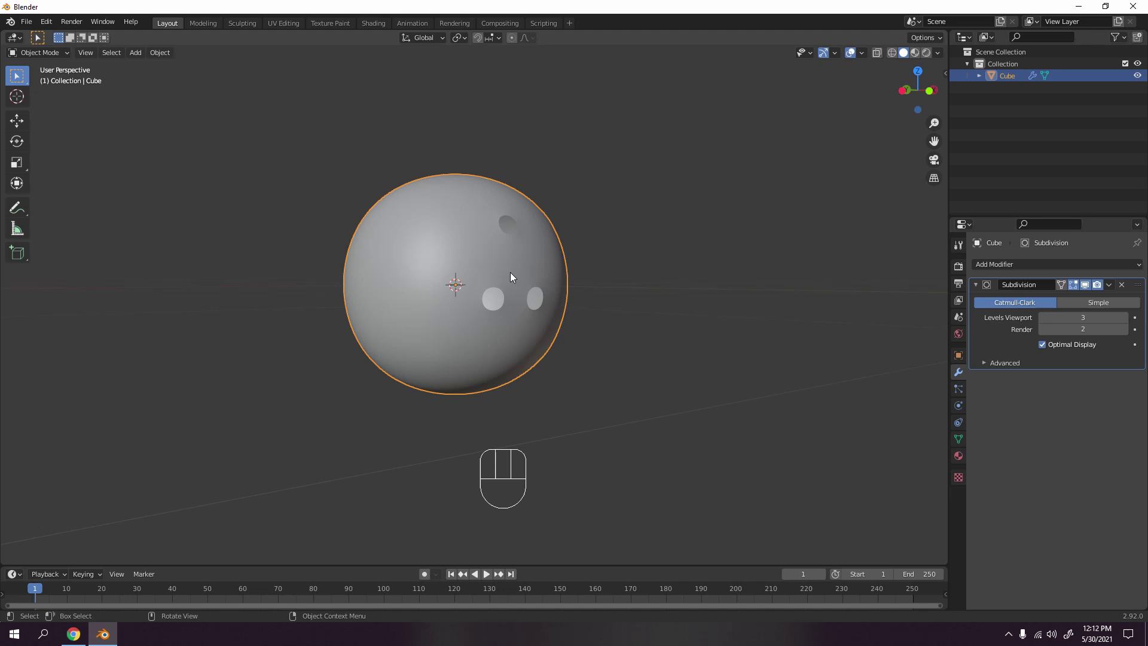
Step: Add a Solidify modifier to the ball and set its thickness to 0.11 m
scroll(598, 259, up, 3)
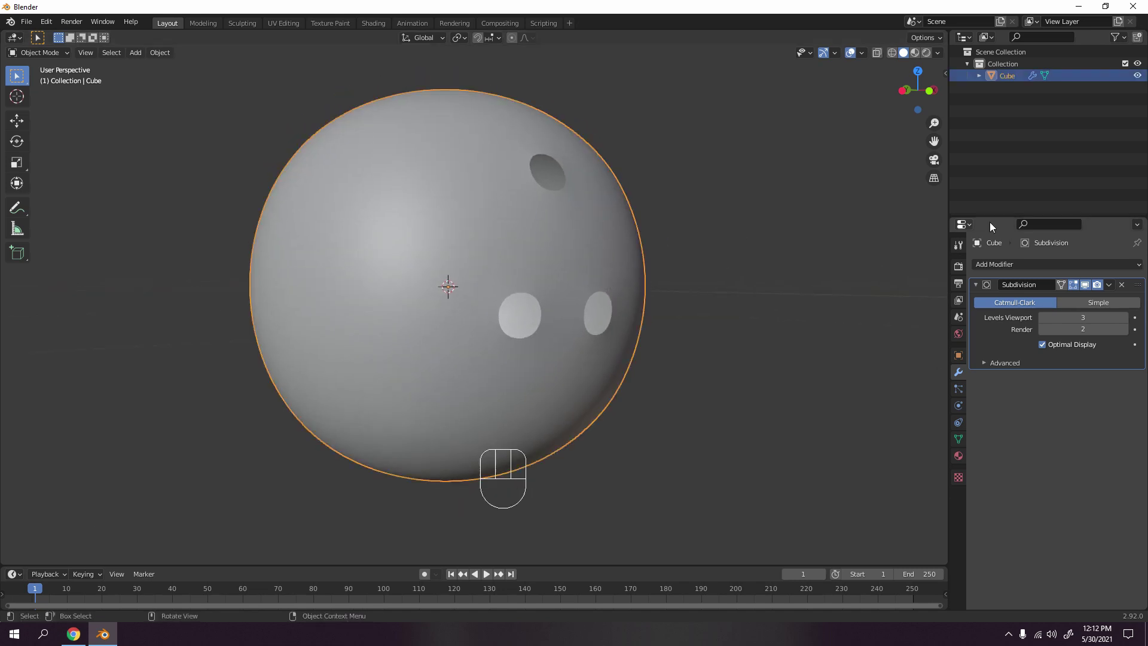
click(1044, 264)
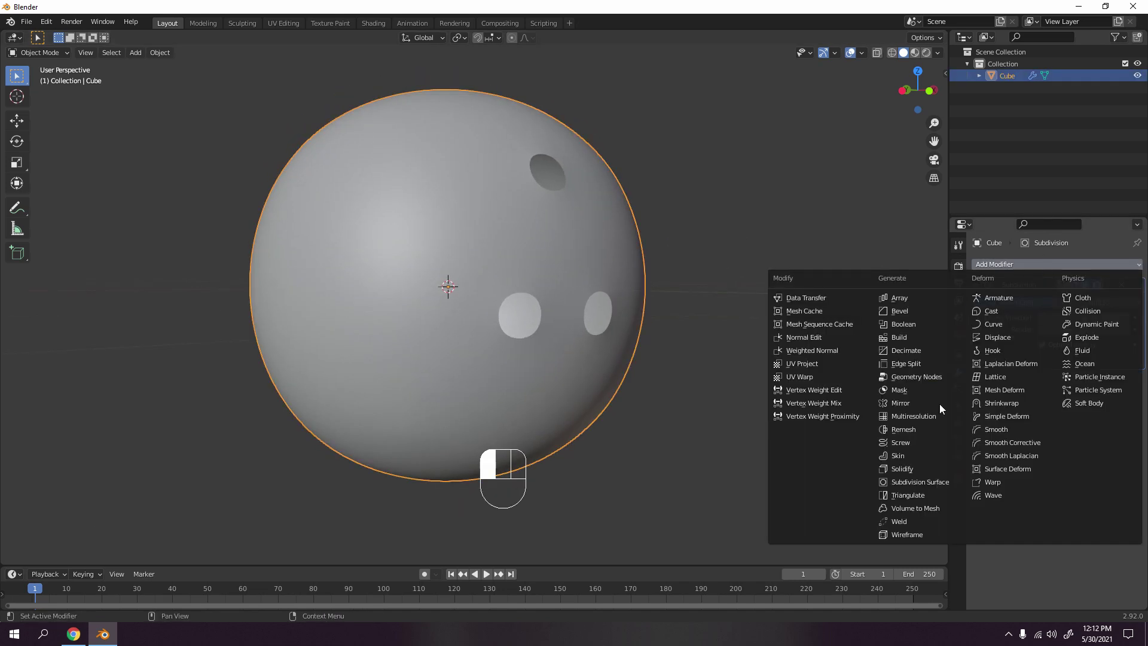
click(933, 468)
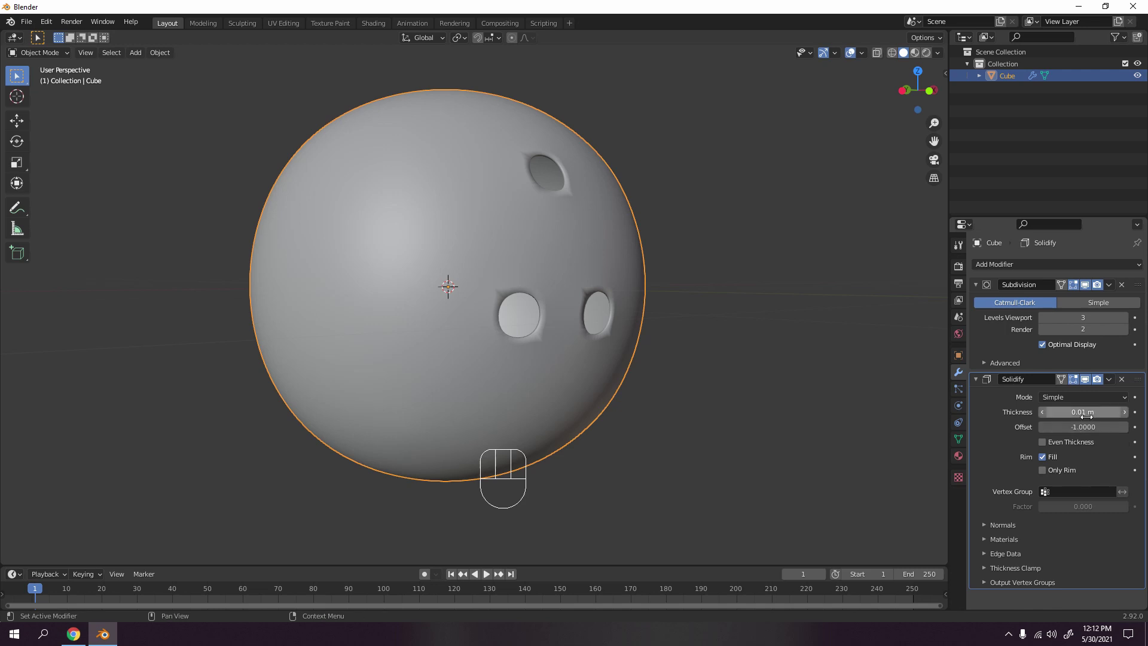
mouse_move(1086, 417)
mouse_down()
mouse_move(993, 414)
mouse_move(1091, 414)
mouse_up()
Step: Examine the depth and rim shading of the finger holes from several angles
middle_drag(637, 324, 527, 335)
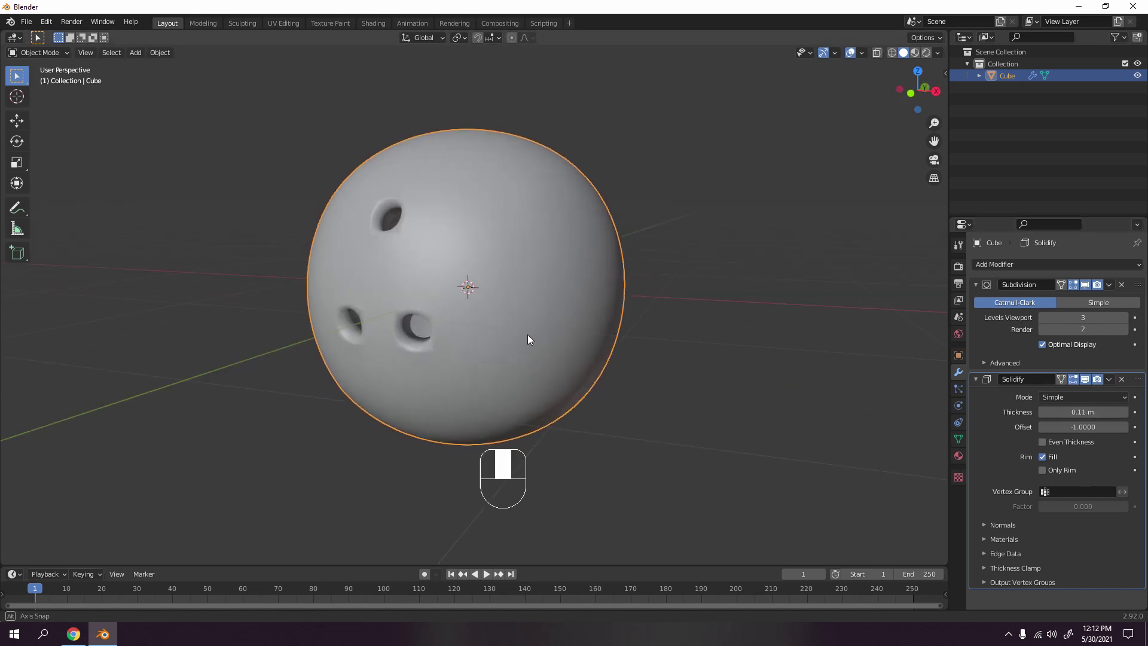
scroll(341, 375, up, 10)
middle_drag(318, 379, 542, 400)
scroll(542, 399, down, 5)
middle_drag(537, 352, 328, 328)
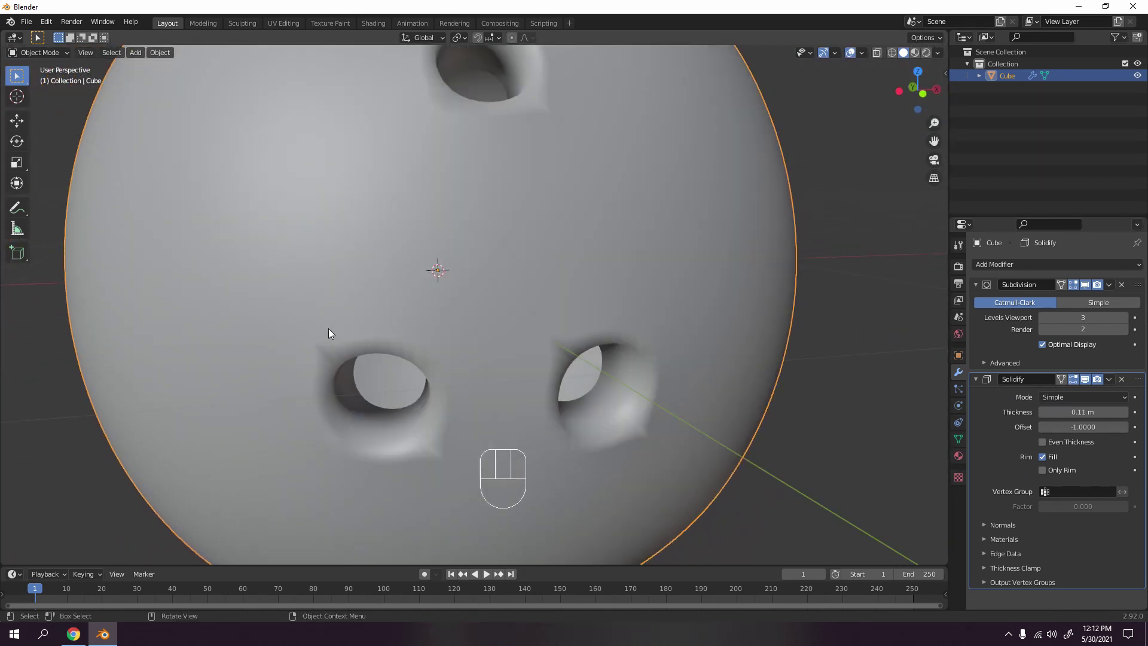
scroll(328, 328, down, 5)
middle_drag(227, 287, 458, 305)
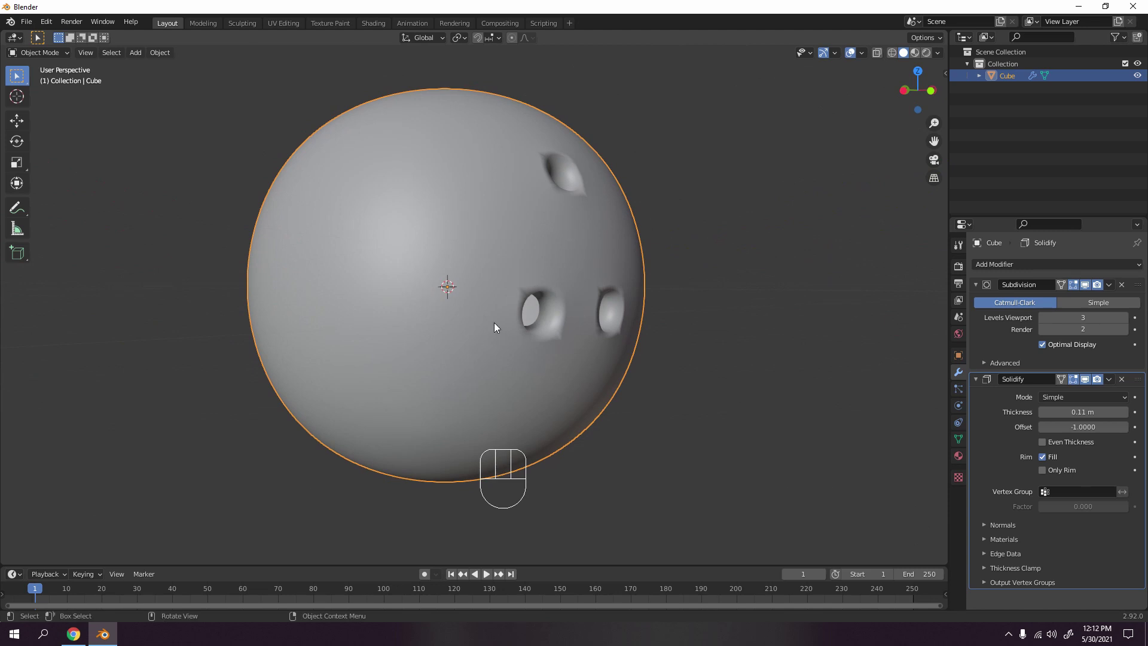
scroll(494, 322, down, 1)
scroll(628, 274, down, 2)
Step: Deselect the ball and enable Auto Smooth at 30° for its mesh normals
click(632, 271)
middle_drag(633, 276, 653, 339)
scroll(638, 281, up, 4)
scroll(663, 347, up, 1)
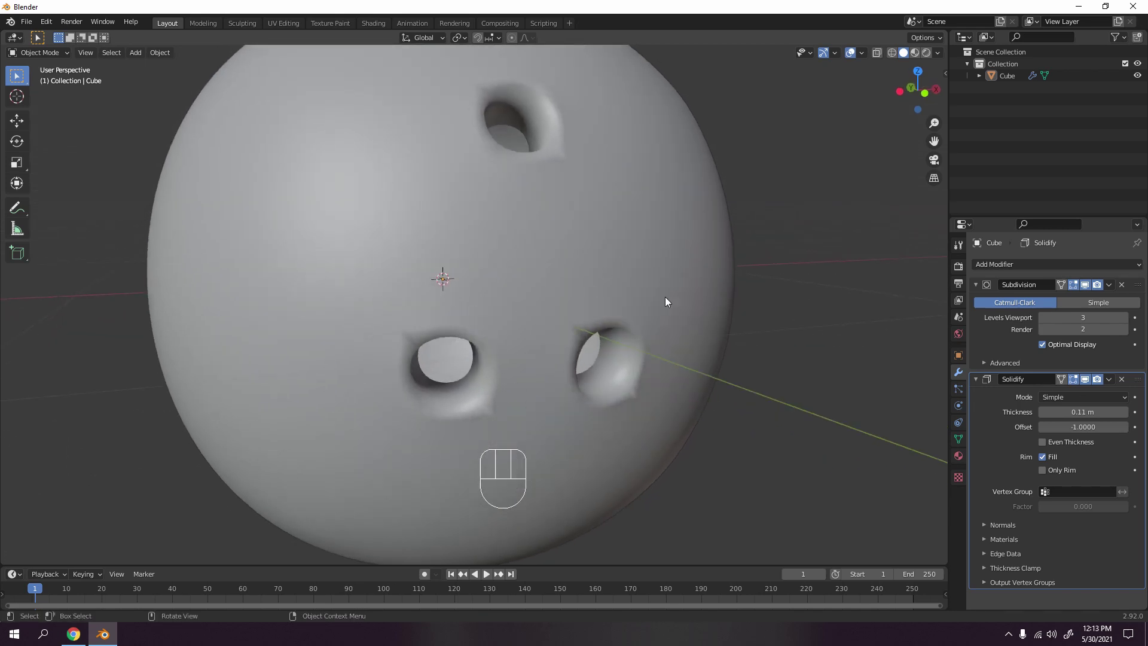
click(957, 439)
click(995, 469)
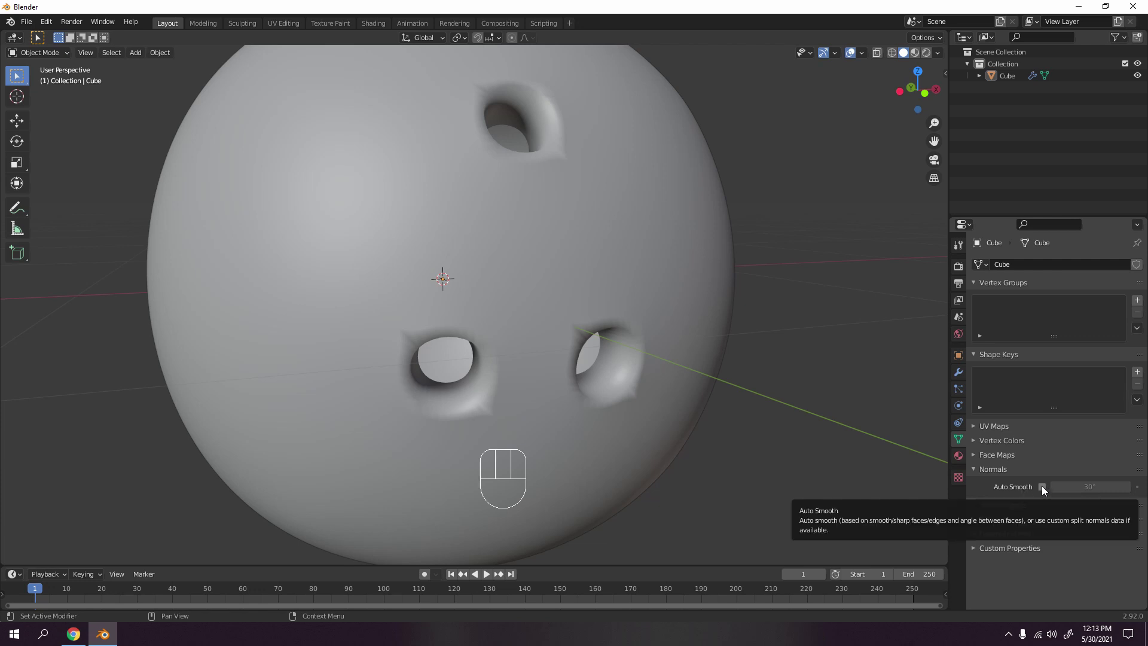
click(1041, 486)
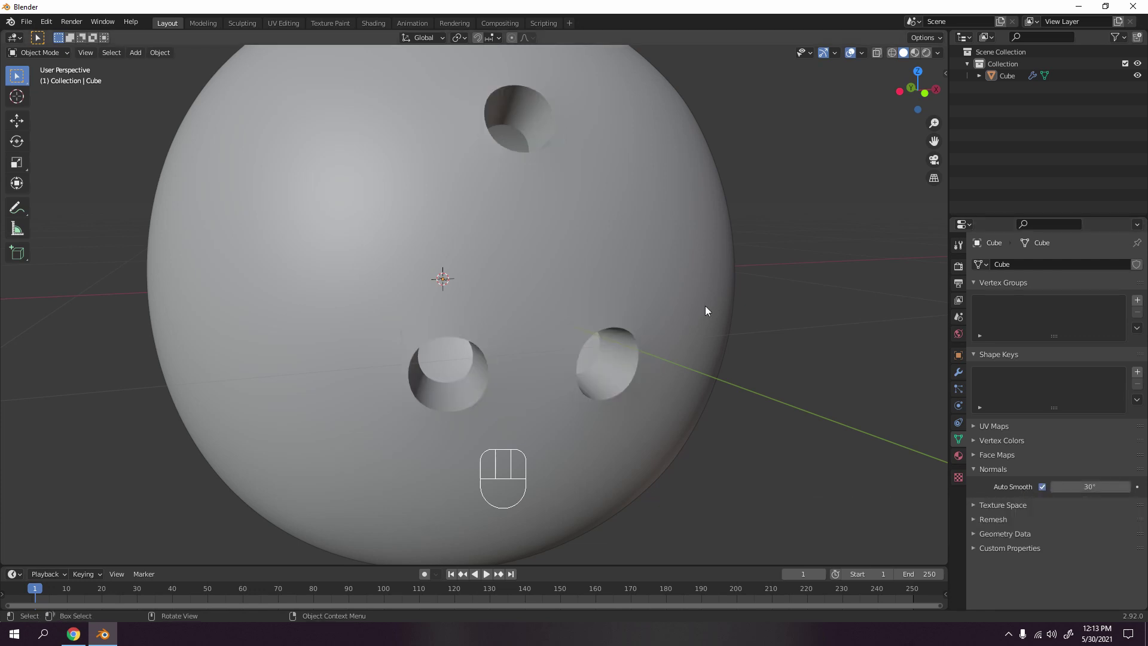
Step: Check the finger-hole edges up close and the underlying mesh in Edit Mode, ending in Object Mode
mouse_move(705, 306)
middle_down()
mouse_move(741, 298)
mouse_move(638, 247)
mouse_move(667, 318)
mouse_move(676, 284)
mouse_move(632, 226)
mouse_move(548, 210)
mouse_move(589, 289)
mouse_move(598, 285)
middle_up()
scroll(486, 344, up, 4)
middle_drag(485, 344, 410, 381)
key(Tab)
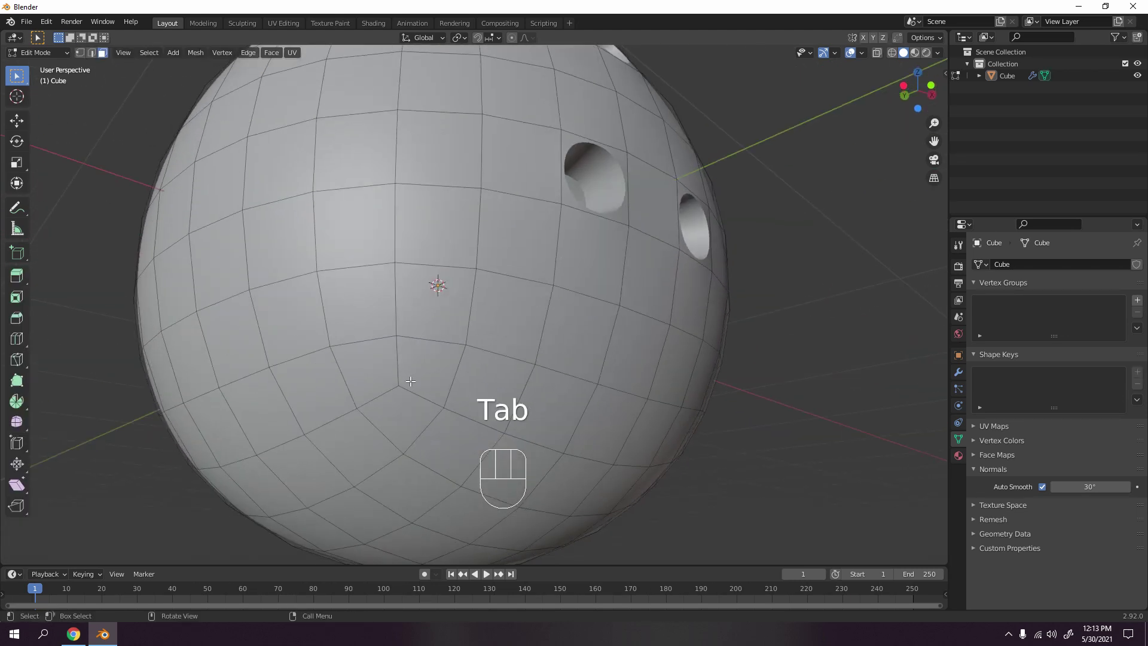
scroll(407, 396, down, 5)
key(Tab)
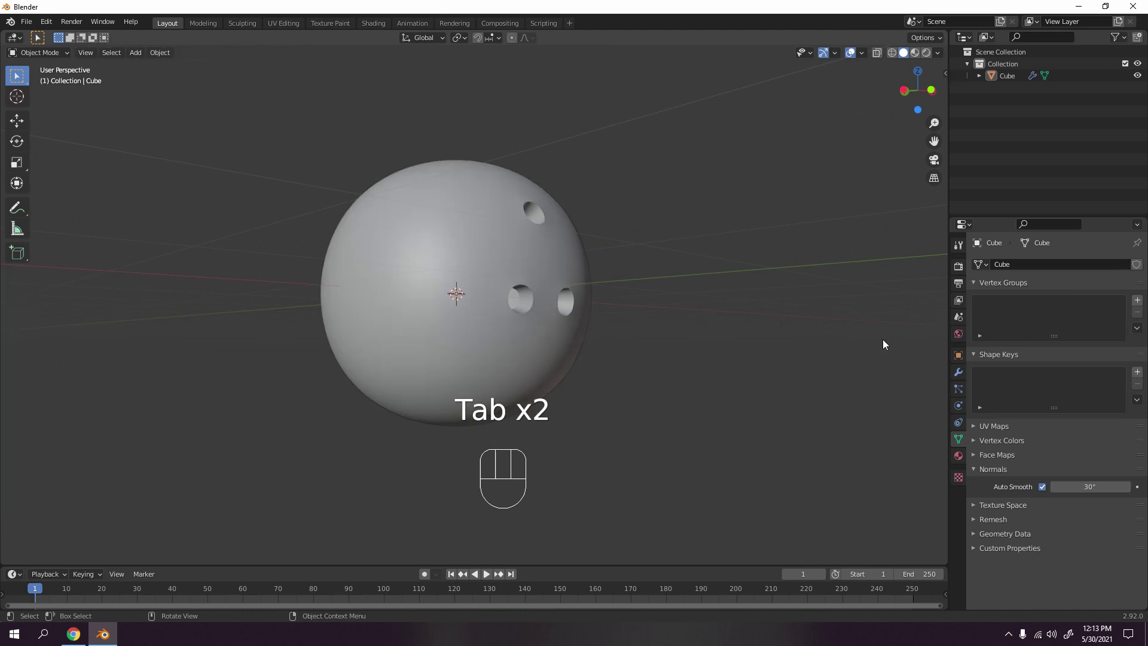
scroll(558, 302, up, 4)
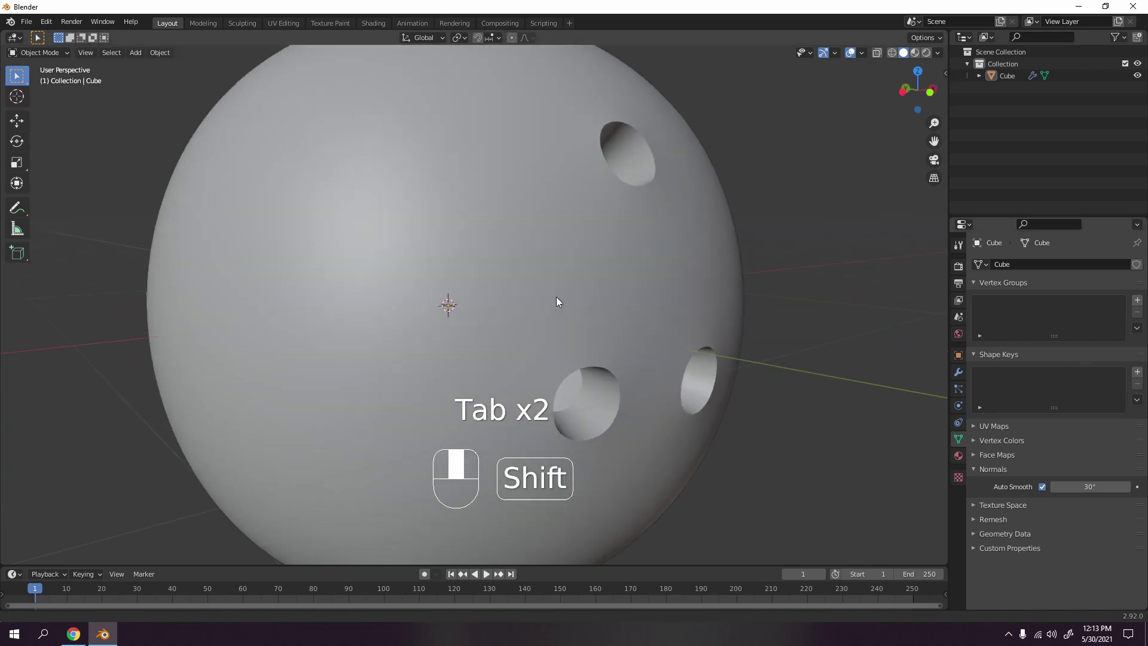
Step: Show the ball's modifiers and inspect the ball from the front, side and below, in both Object and Edit Mode
click(959, 375)
scroll(695, 285, down, 2)
middle_drag(695, 284, 642, 305)
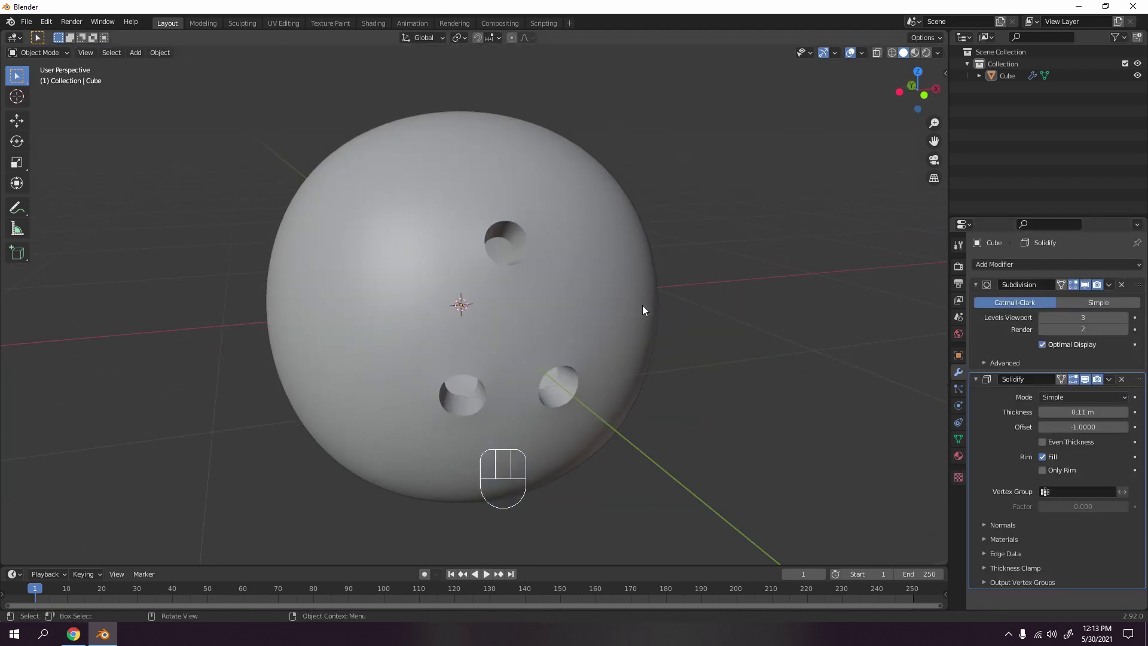
click(604, 326)
middle_drag(710, 312, 666, 295)
middle_drag(598, 318, 539, 310)
middle_drag(597, 342, 585, 280)
middle_drag(463, 419, 568, 419)
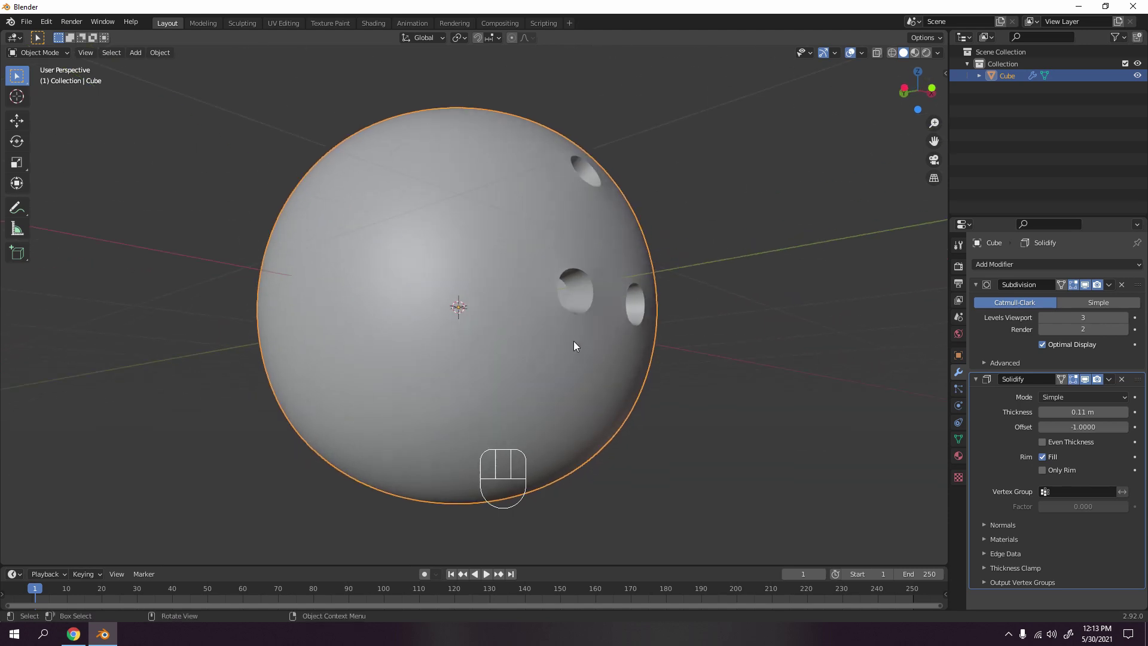
key(Tab)
middle_drag(512, 207, 604, 293)
key(Tab)
scroll(605, 293, down, 6)
middle_drag(502, 321, 732, 293)
Step: Apply the Subdivision modifier and the Solidify modifier to the ball
click(533, 329)
scroll(732, 298, up, 3)
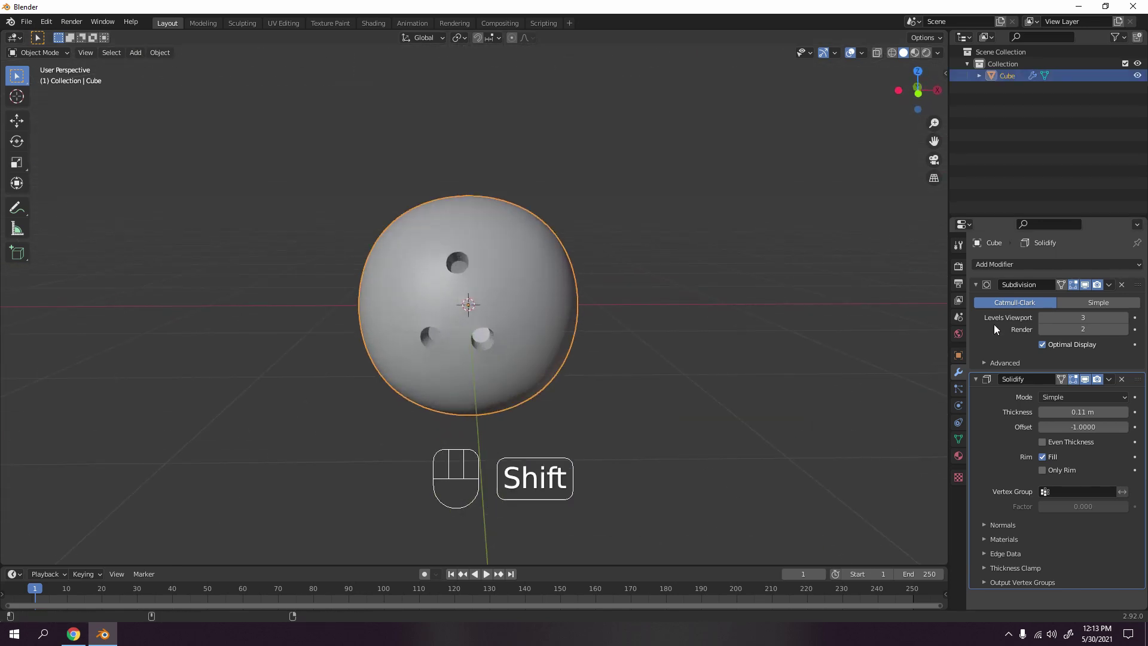
click(993, 329)
key(ctrl+a)
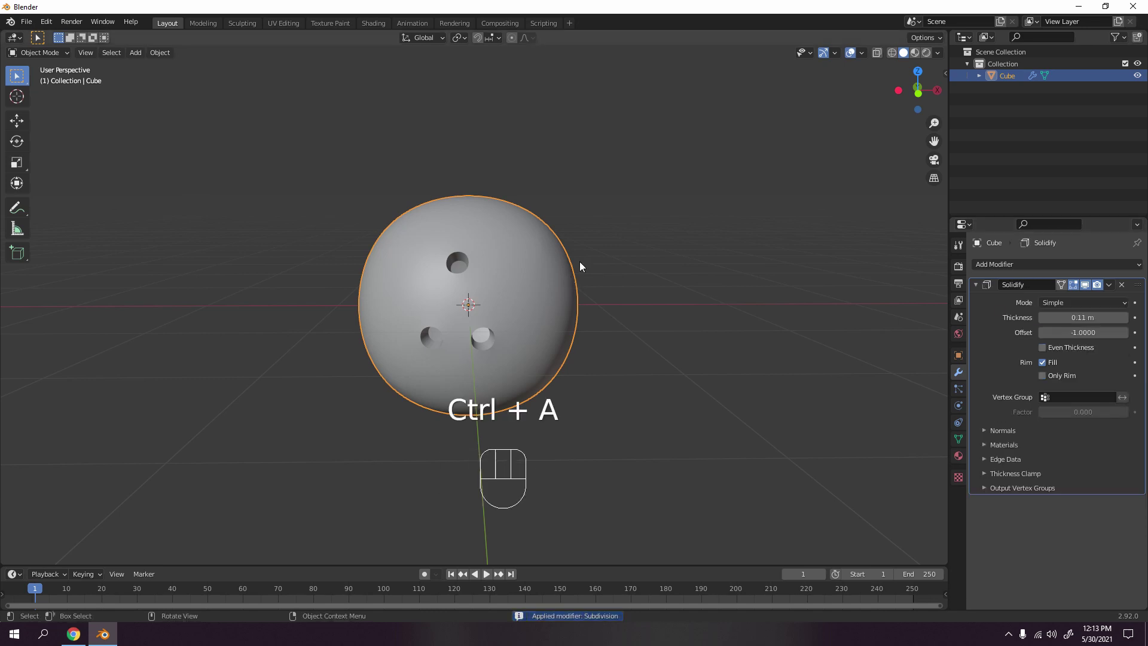
click(623, 176)
click(537, 315)
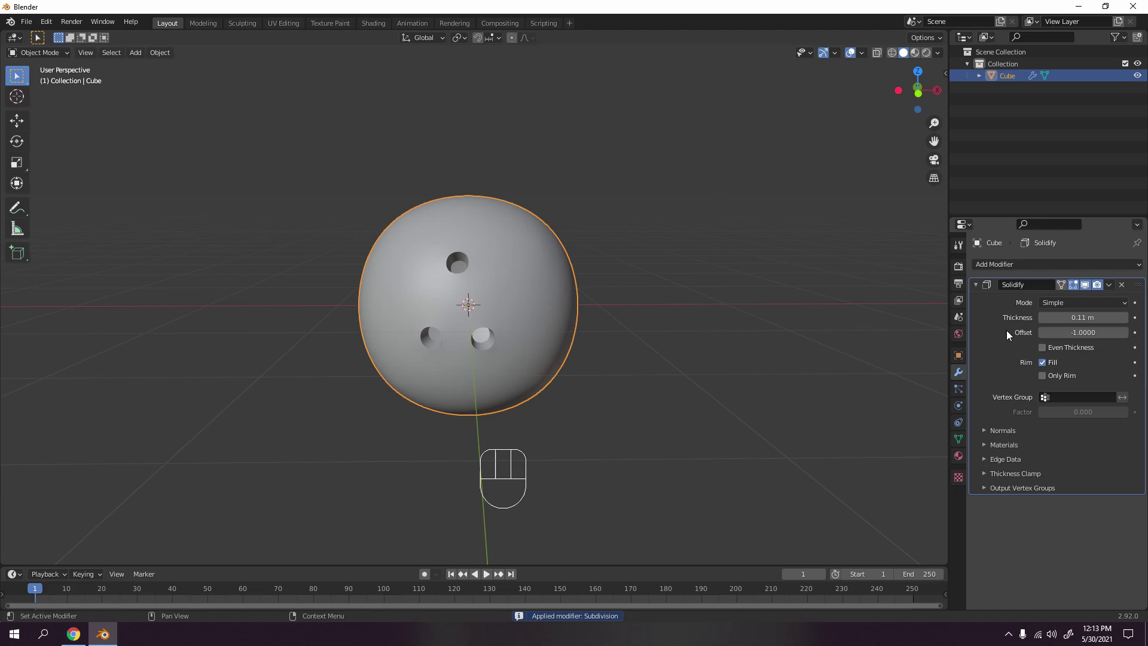
key(ctrl+a)
middle_drag(537, 308, 615, 303)
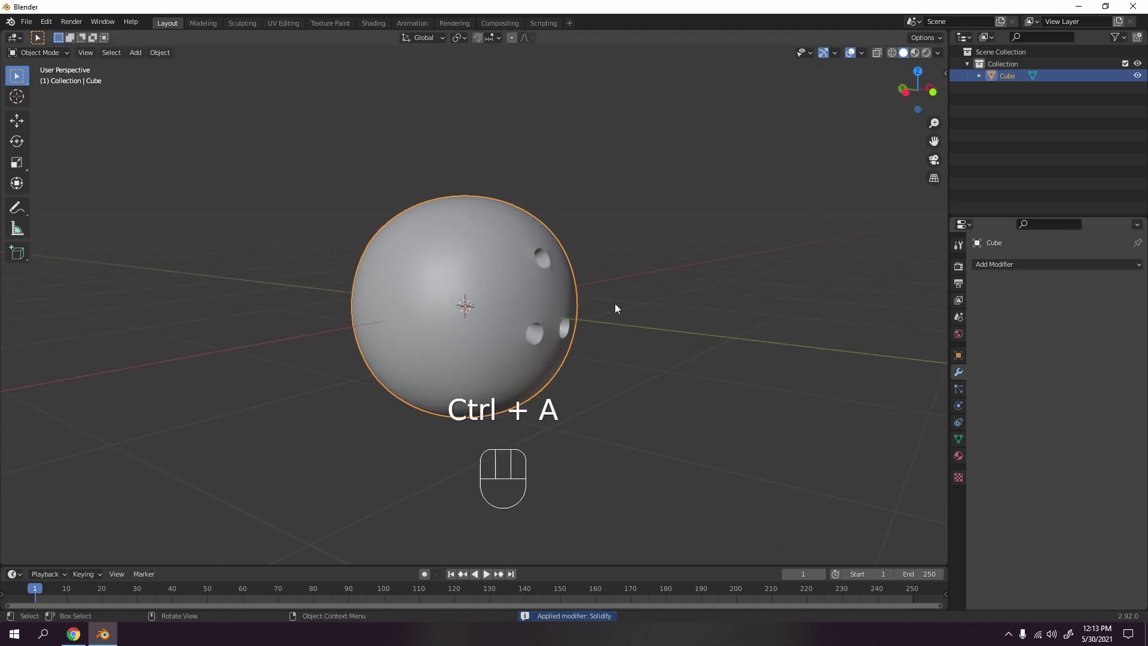
Step: Select the ball's entire mesh in Edit Mode and merge its vertices by distance
key(Tab)
scroll(608, 297, up, 4)
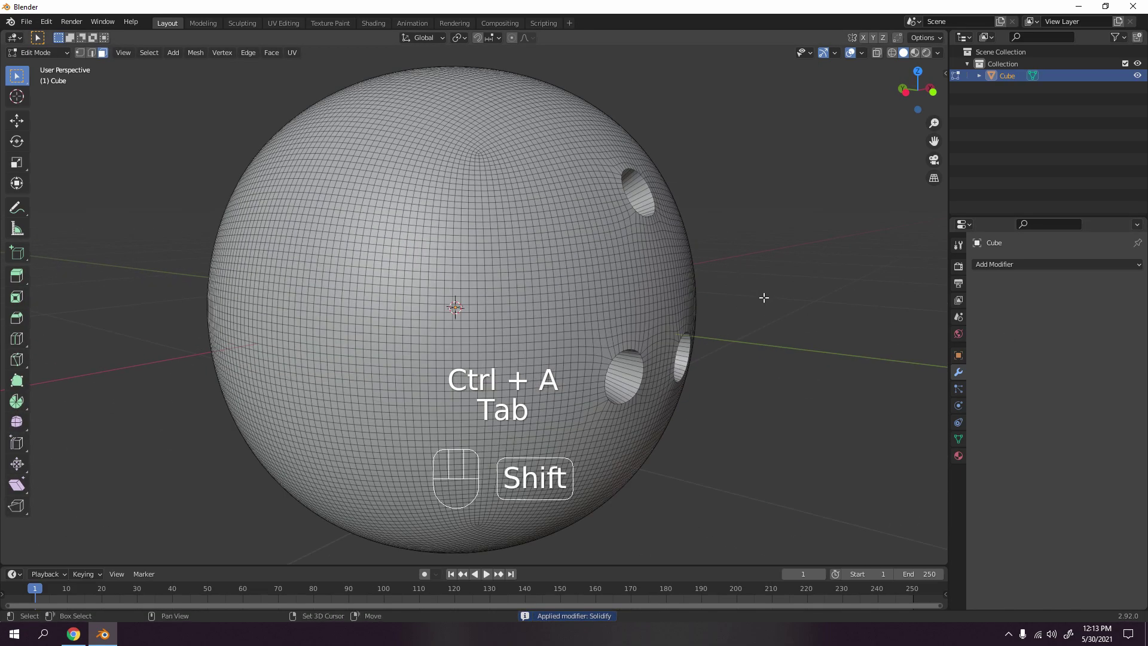
middle_drag(764, 297, 615, 287)
scroll(666, 289, down, 4)
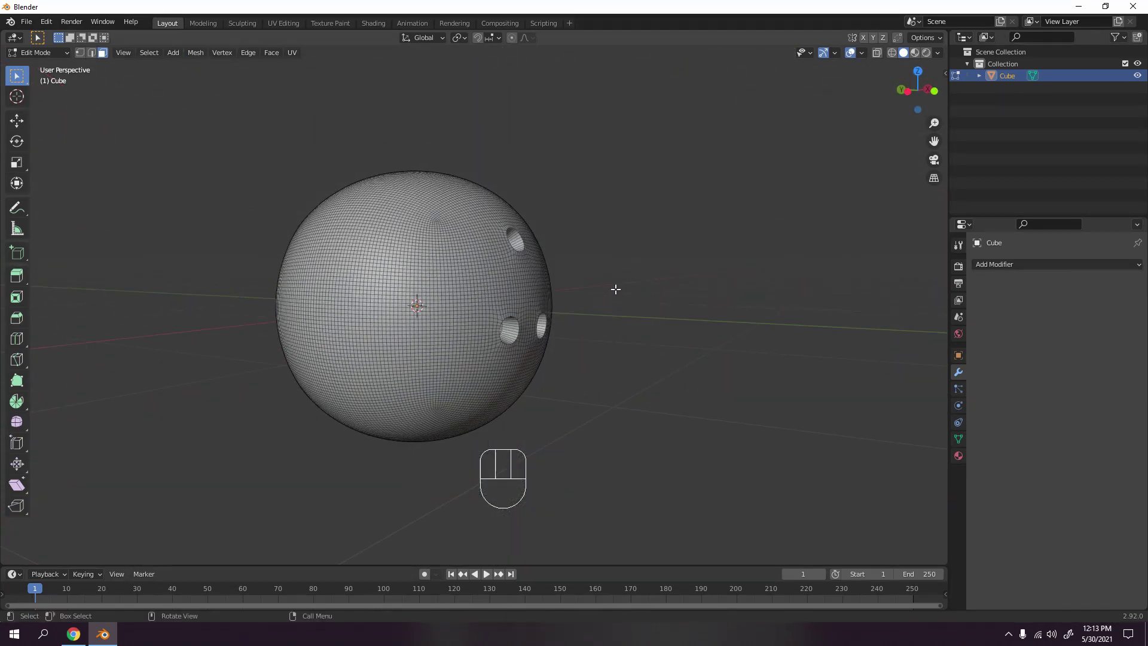
key(Tab)
key(Tab)
key(a)
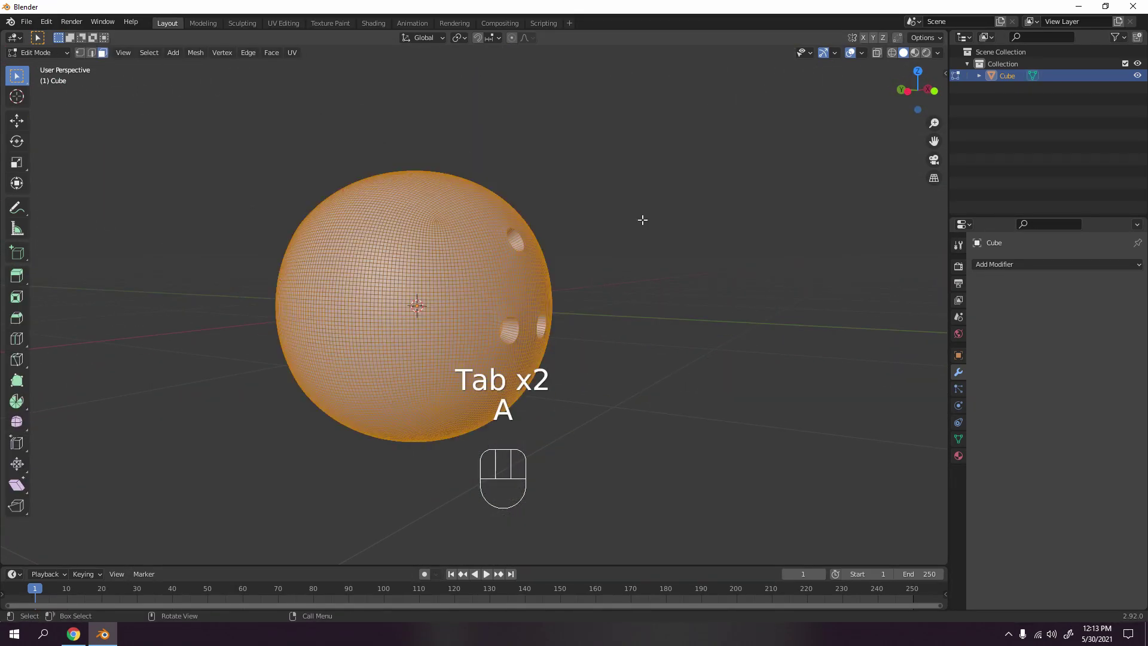
key(a)
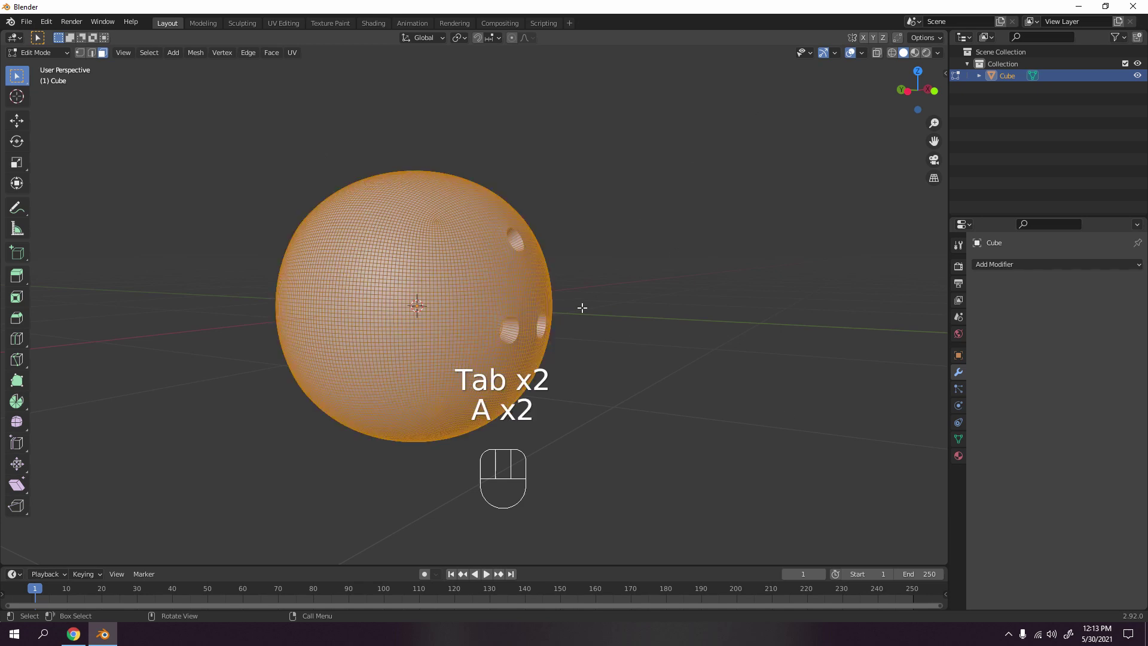
key(m)
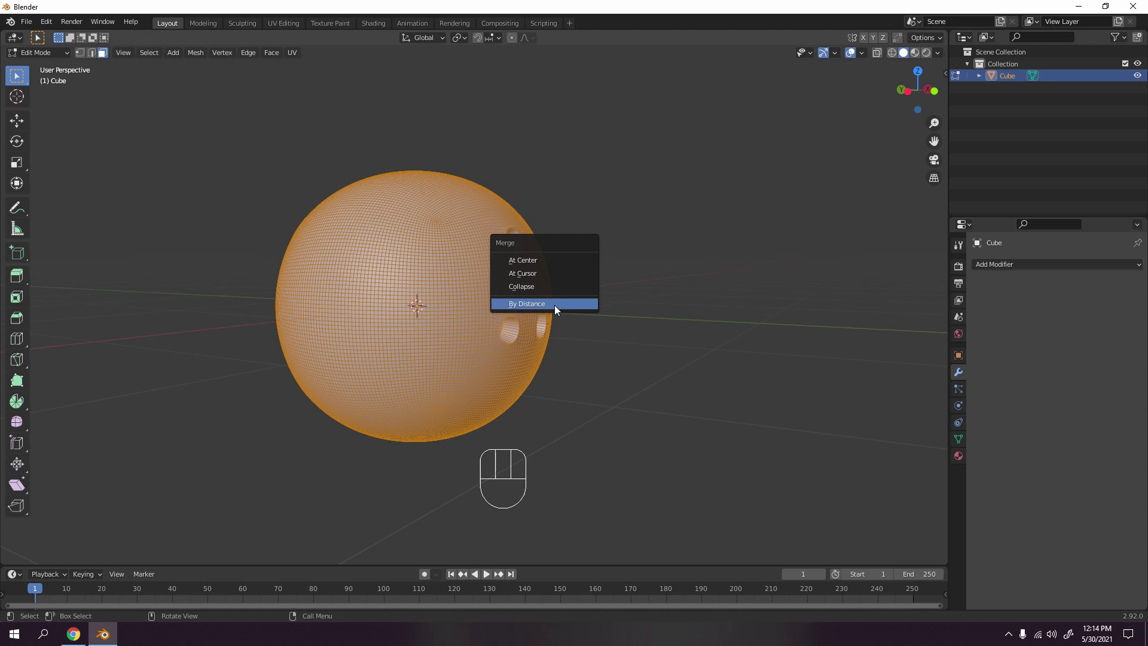
click(554, 304)
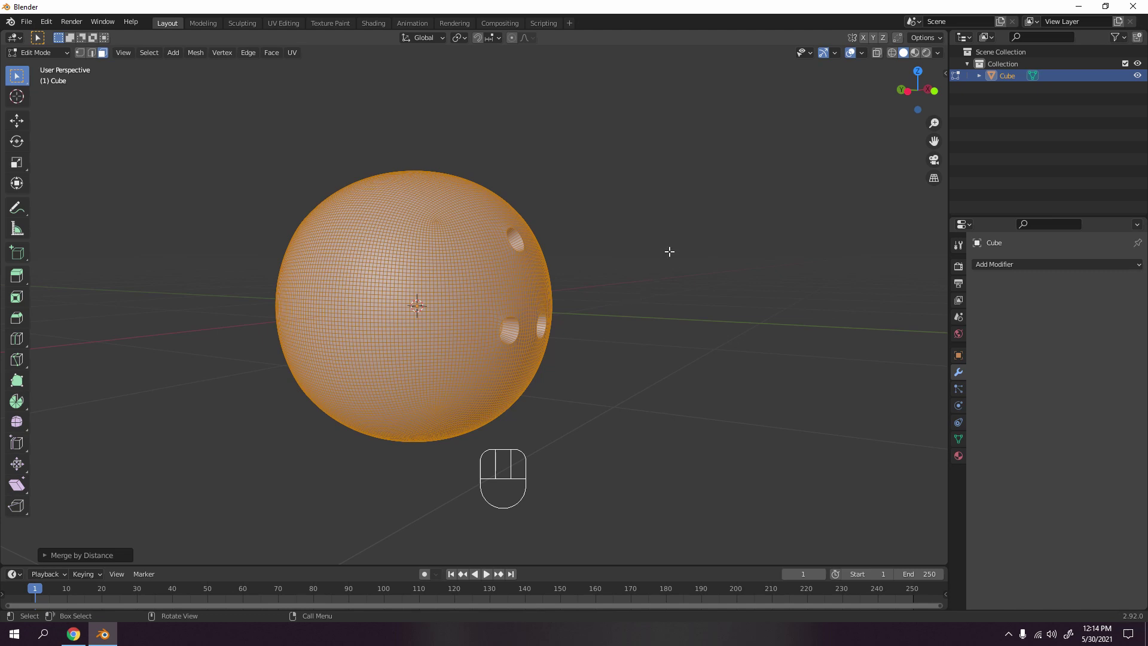
Step: Return to Object Mode, select the ball and open the Shading workspace with the ball in close view
key(Tab)
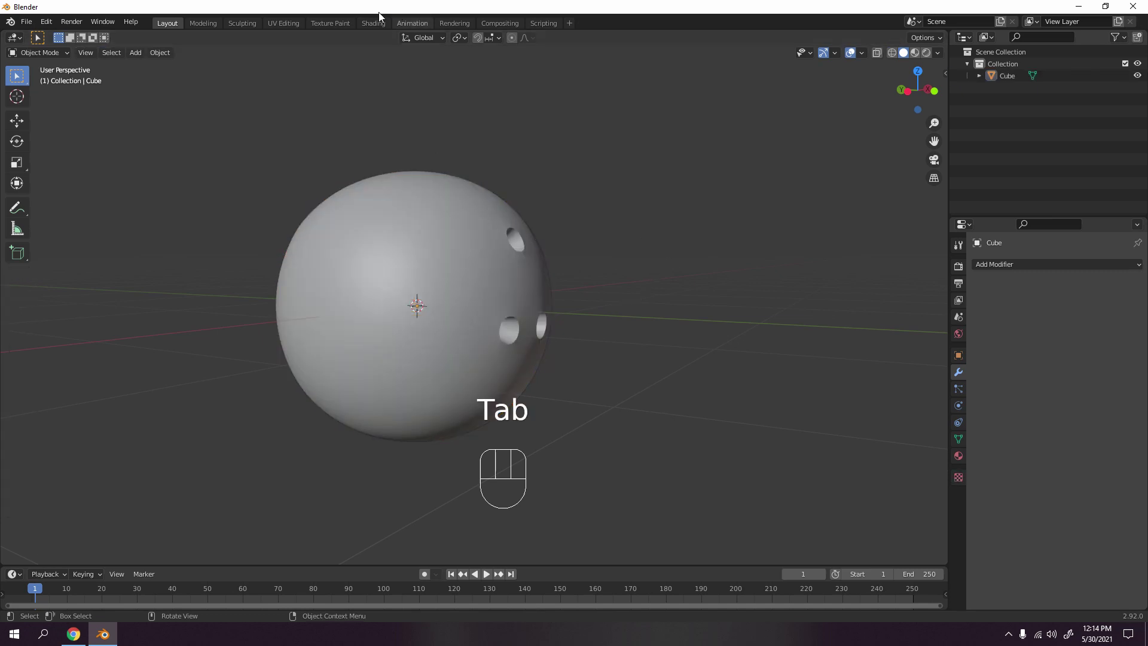
click(403, 200)
click(372, 23)
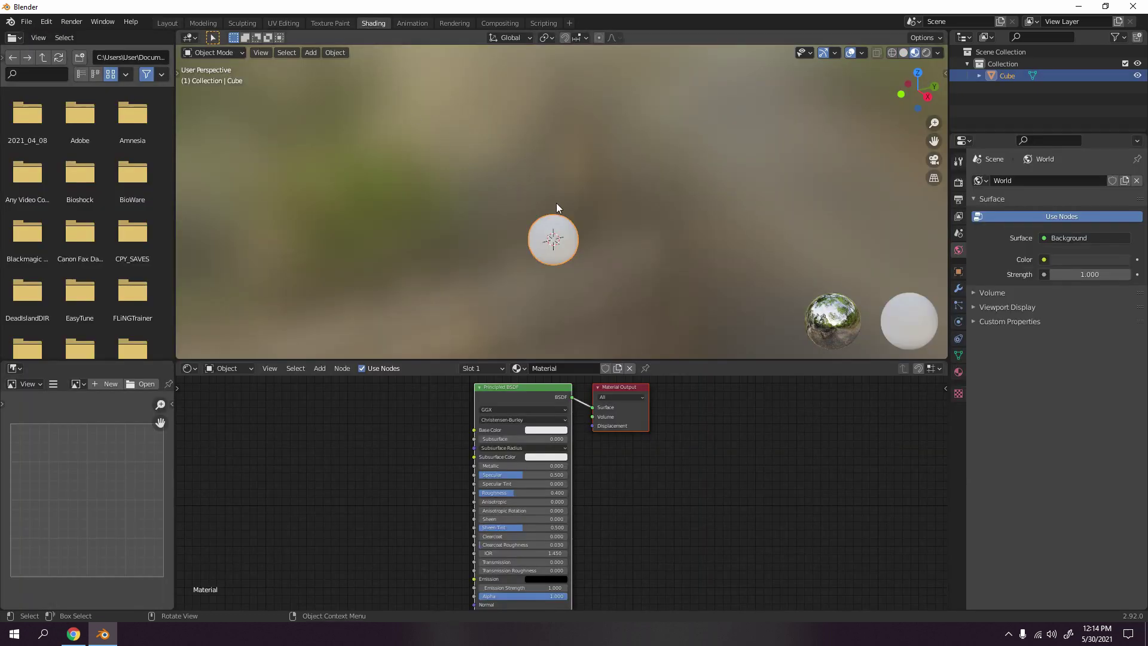
middle_drag(573, 209, 642, 130)
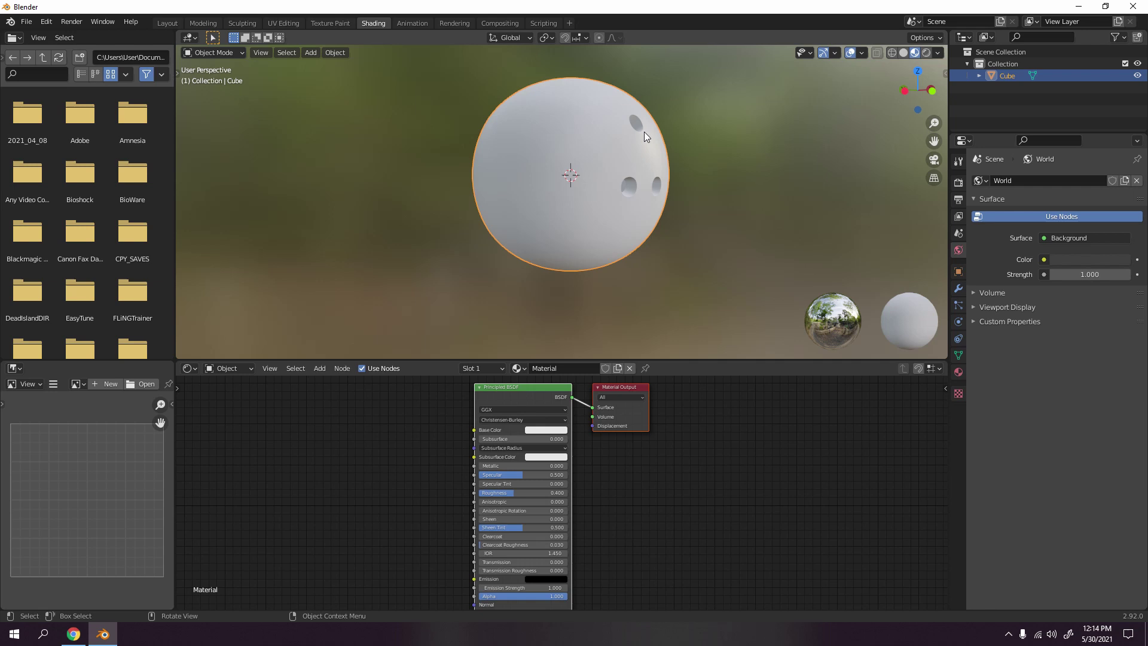
Step: Give the ball's Principled BSDF a near-black Base Color, Roughness 0.077 and Specular 1.000
click(548, 430)
drag(598, 333, 595, 363)
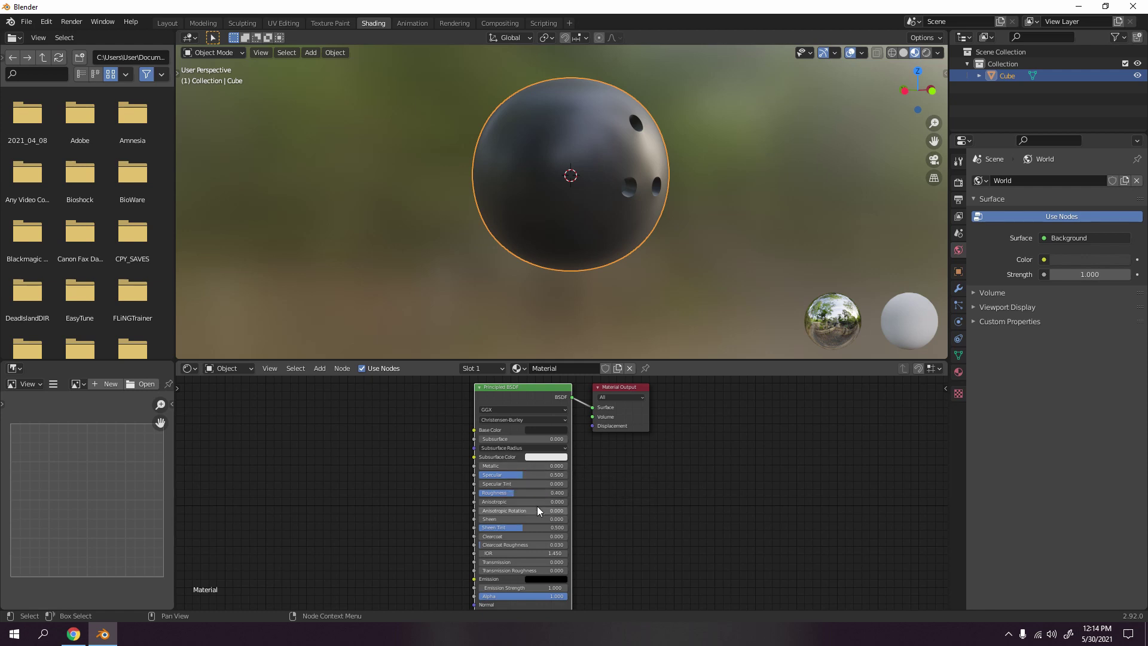
scroll(536, 494, up, 4)
middle_drag(531, 527, 619, 532)
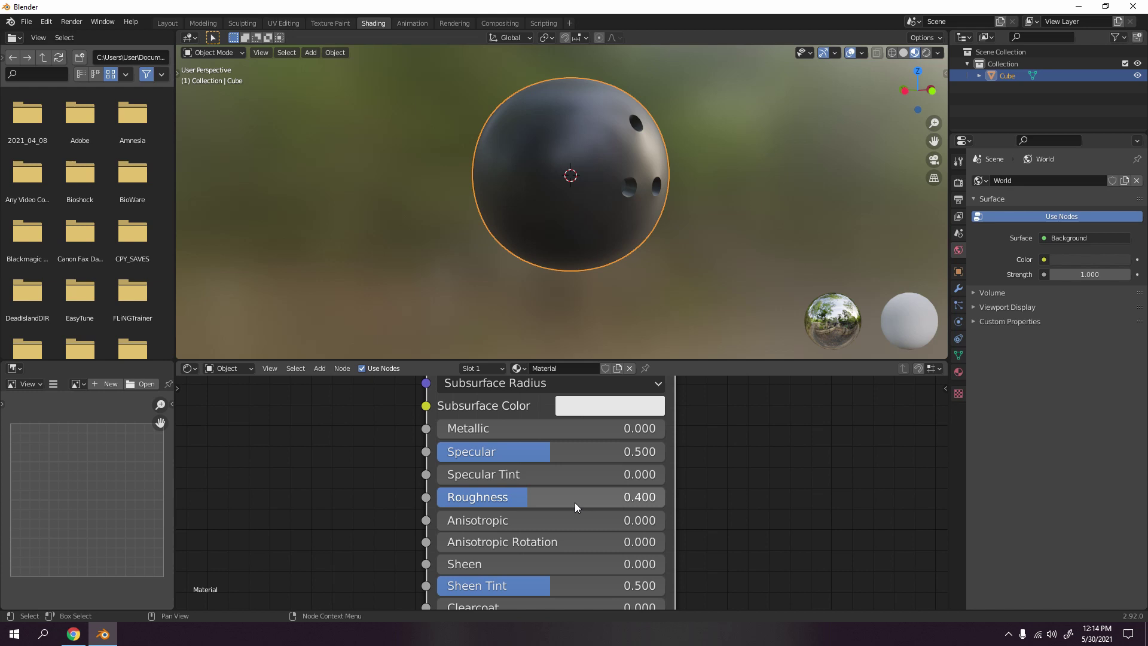
drag(571, 497, 472, 497)
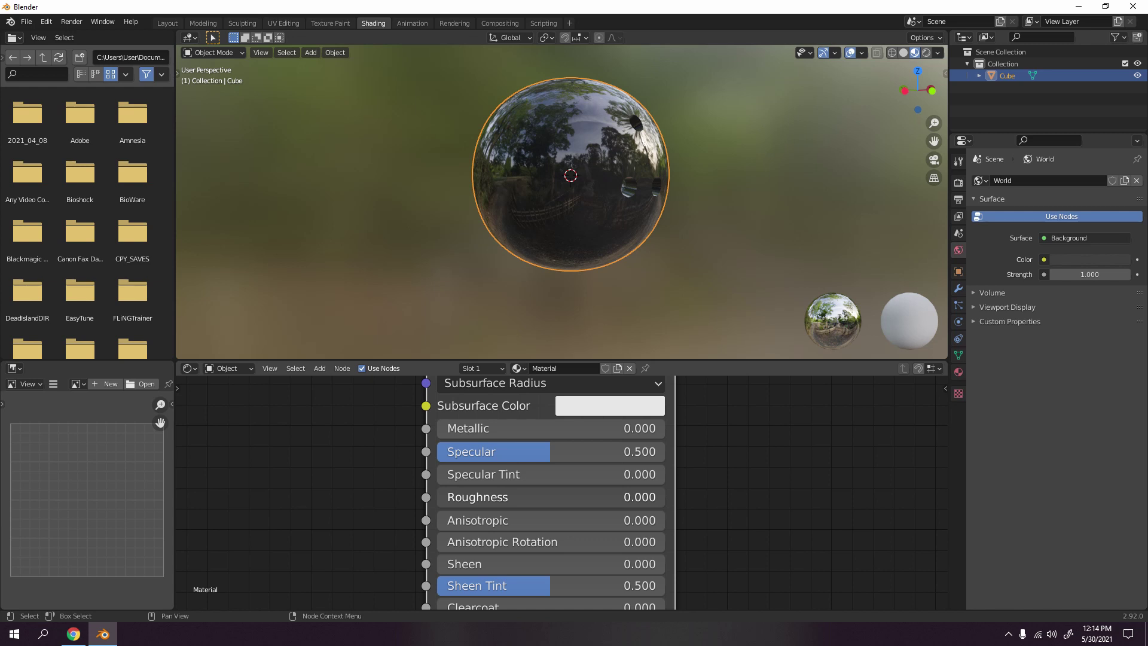
mouse_move(472, 497)
mouse_down()
mouse_move(487, 497)
mouse_move(455, 501)
mouse_up()
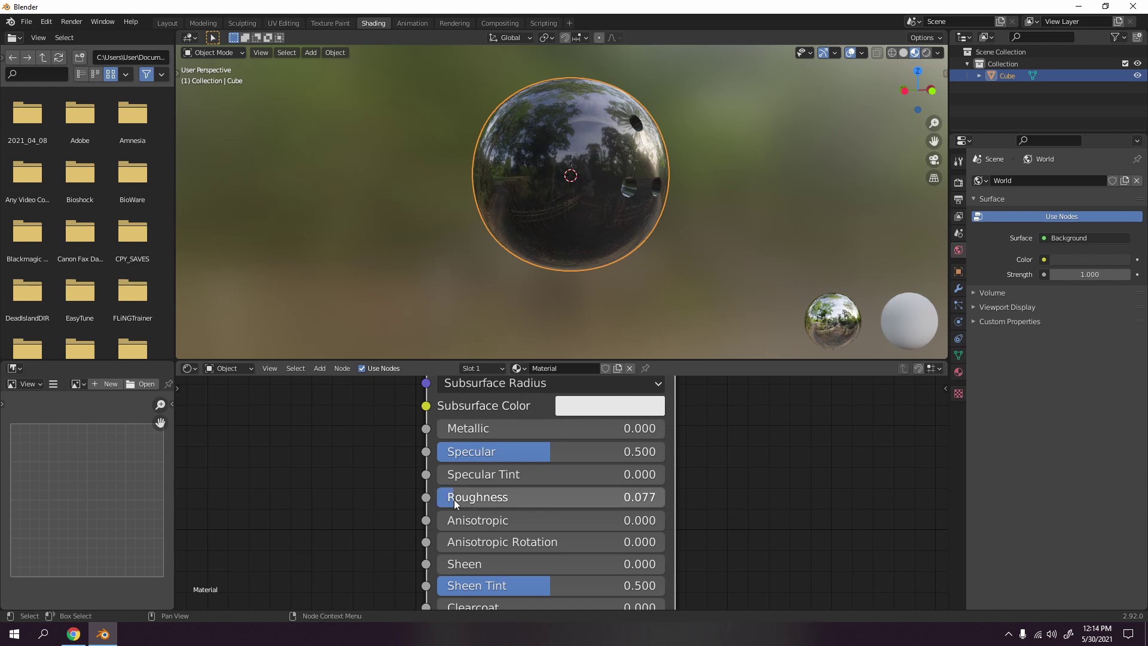
drag(555, 456, 440, 456)
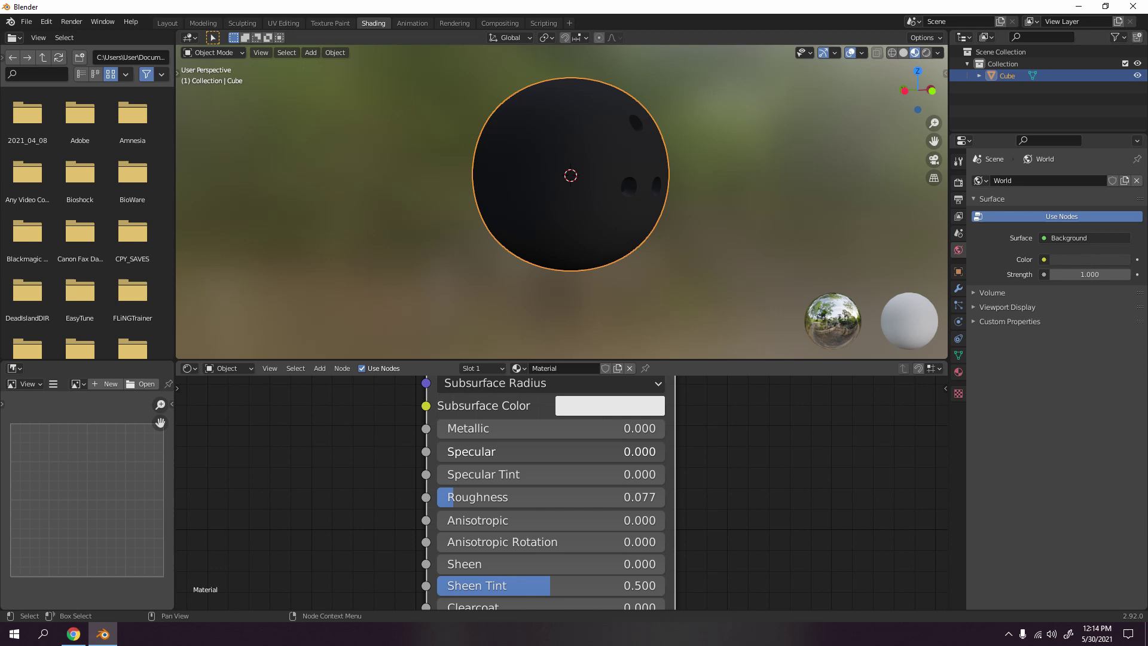
drag(440, 451, 664, 452)
Step: Deselect the ball and inspect its glossy black surface from several angles and distances
click(753, 223)
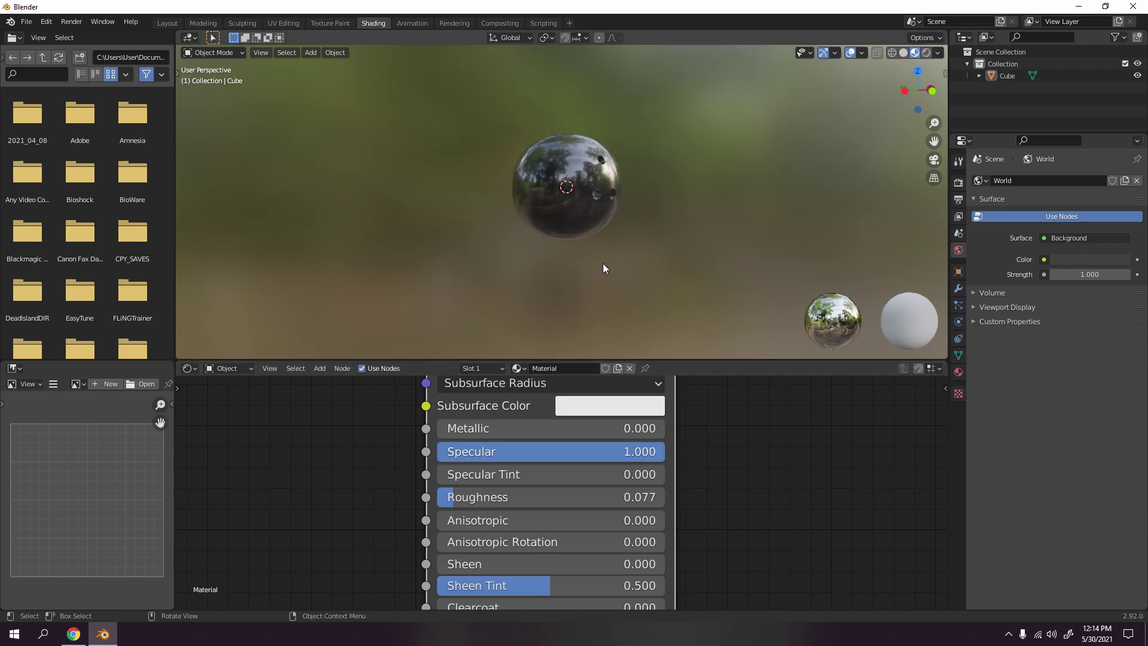
middle_drag(605, 266, 570, 295)
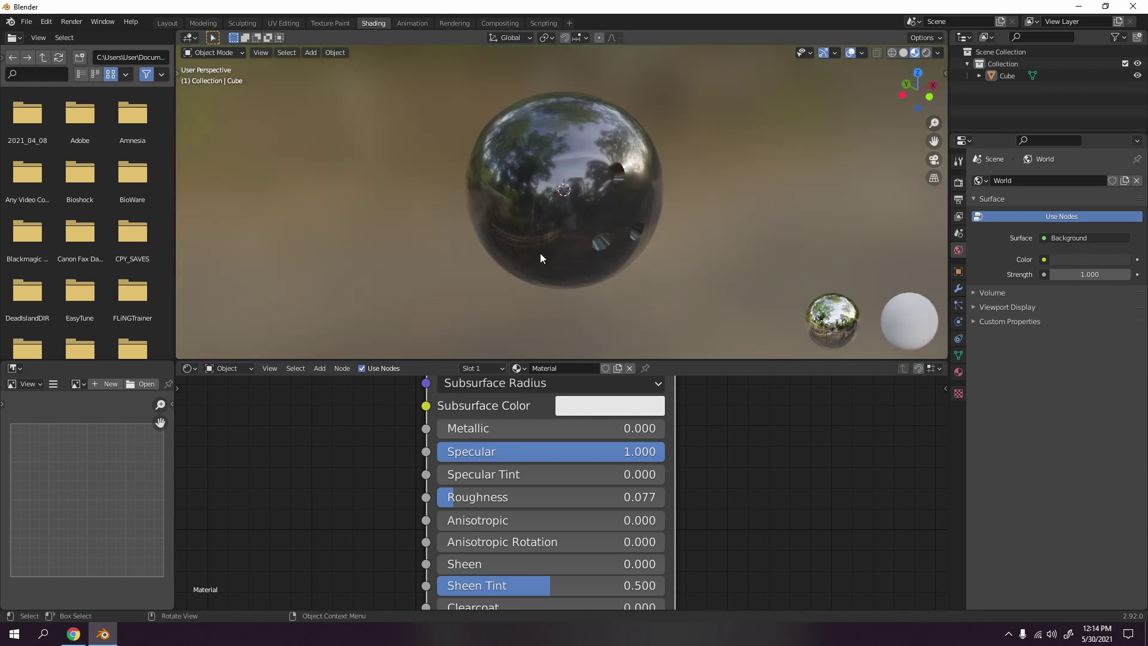
middle_drag(540, 253, 667, 210)
scroll(566, 222, down, 4)
scroll(692, 214, up, 11)
scroll(625, 287, down, 5)
scroll(468, 418, down, 4)
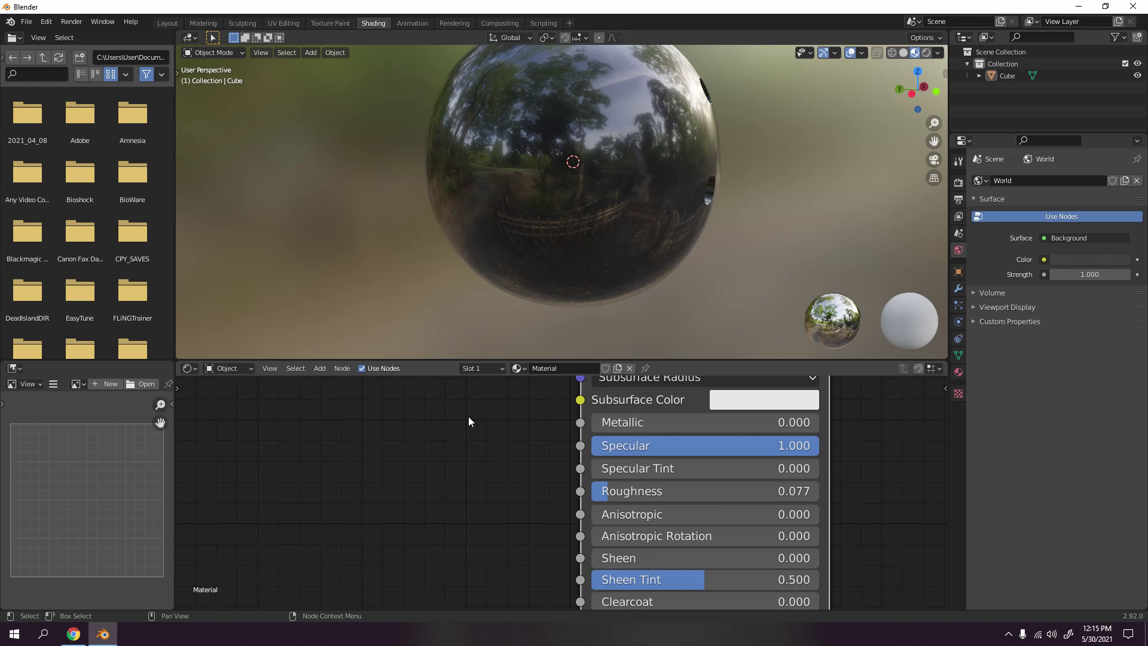
Step: Add a Bump node and connect its Normal output to the Principled BSDF's Normal input
key(shift+a)
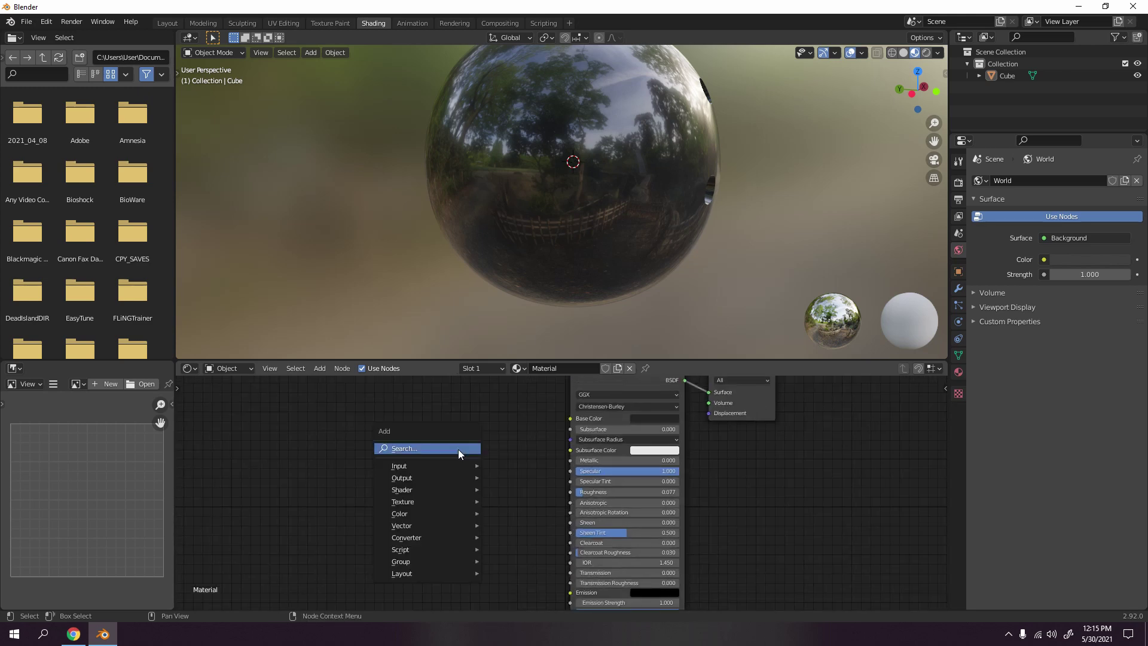
mouse_move(450, 526)
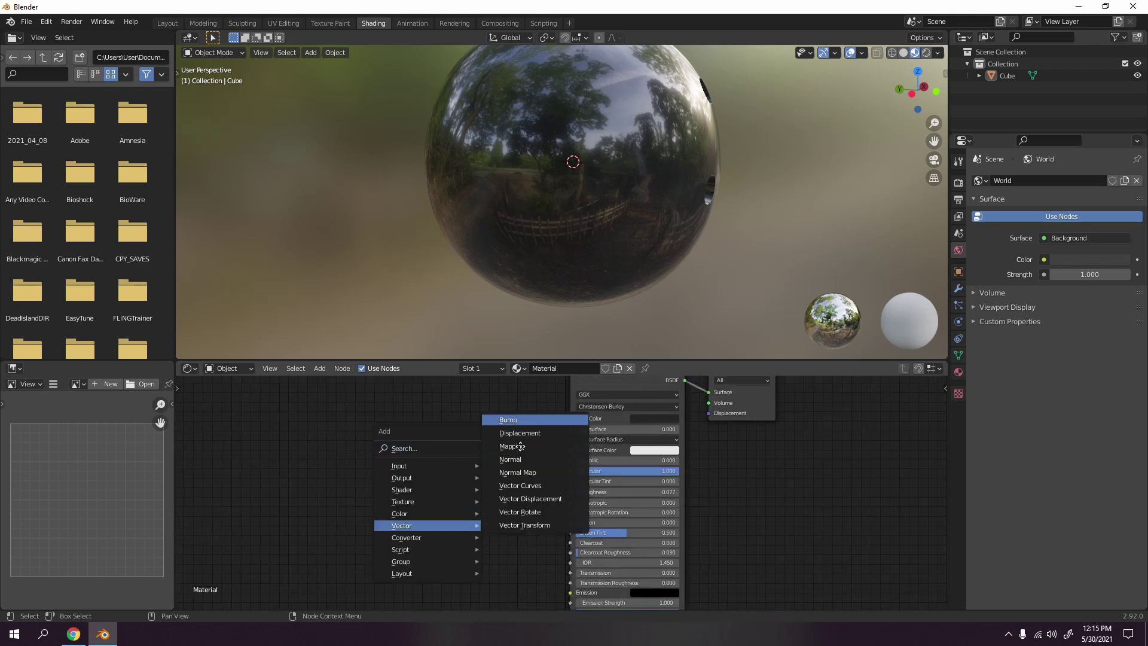
click(515, 419)
click(490, 546)
scroll(658, 420, up, 8)
shift+middle_drag(489, 547, 631, 497)
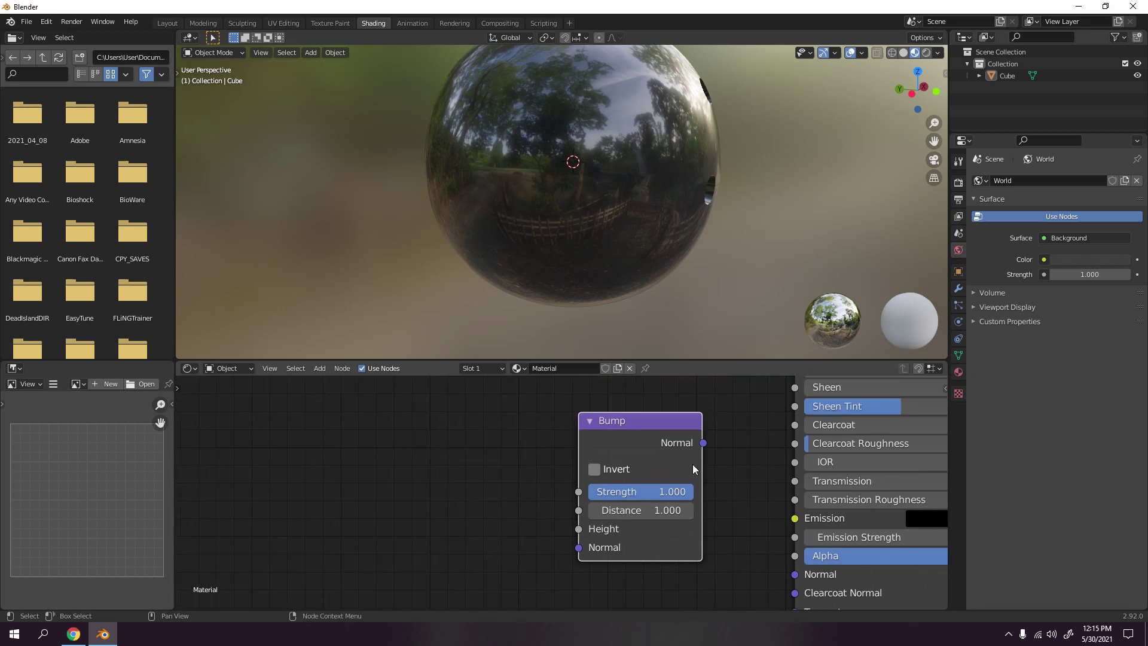
drag(703, 444, 796, 575)
scroll(833, 499, down, 3)
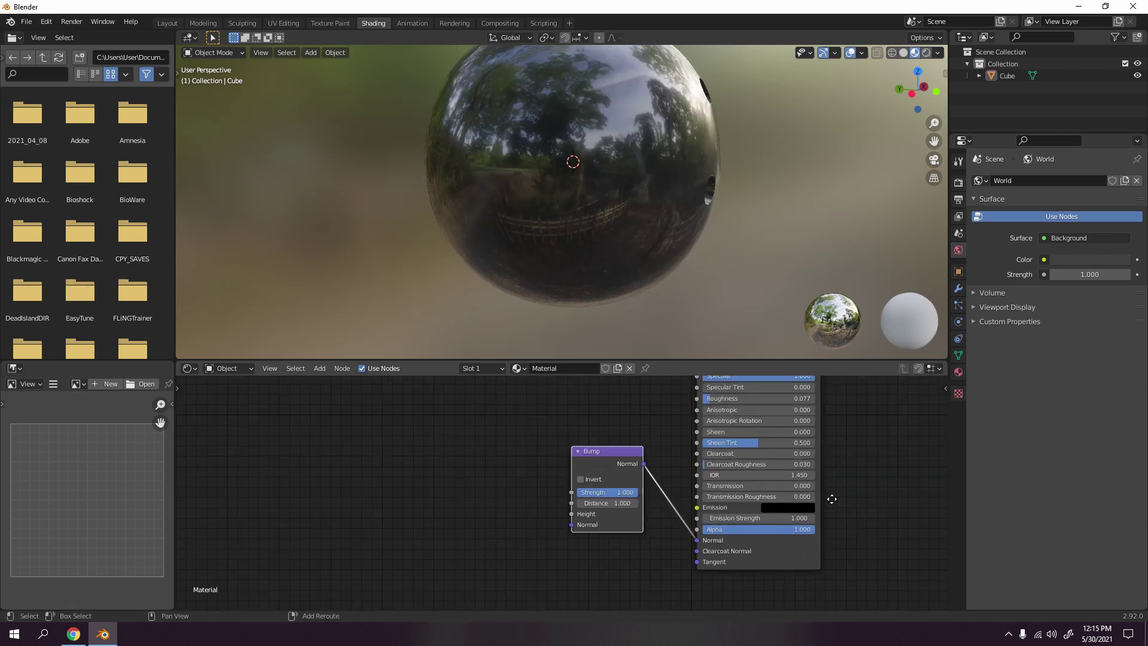
middle_drag(638, 432, 641, 469)
drag(599, 404, 593, 454)
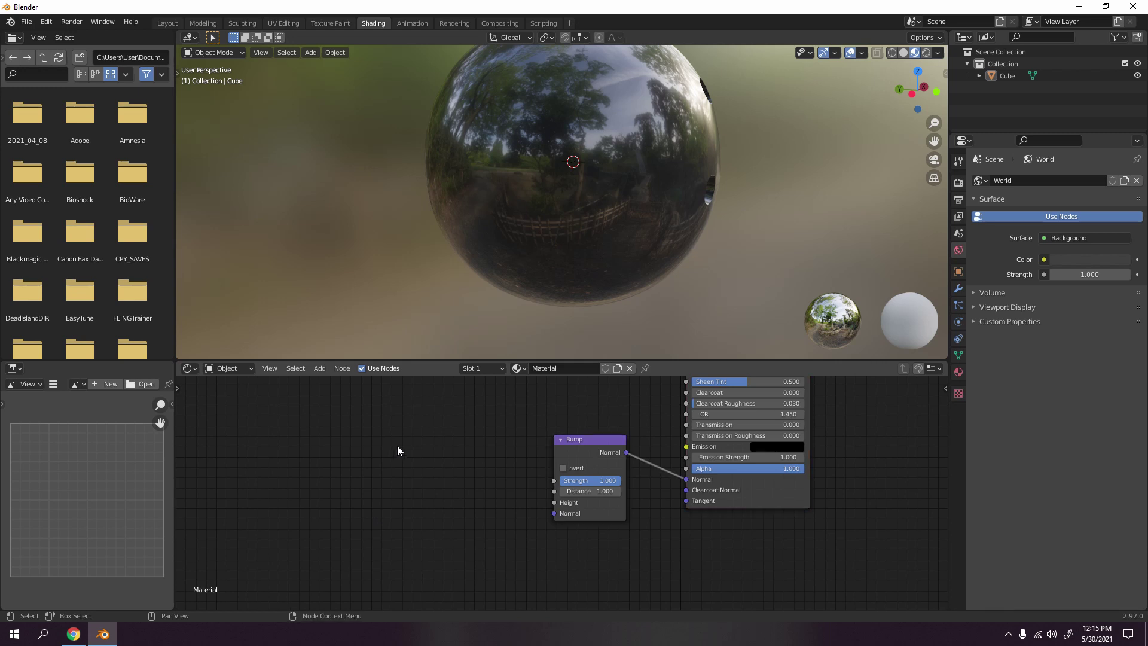
Step: Add a Voronoi Texture node and connect its Distance output to the Bump node's Height input
key(shift+a)
mouse_move(380, 412)
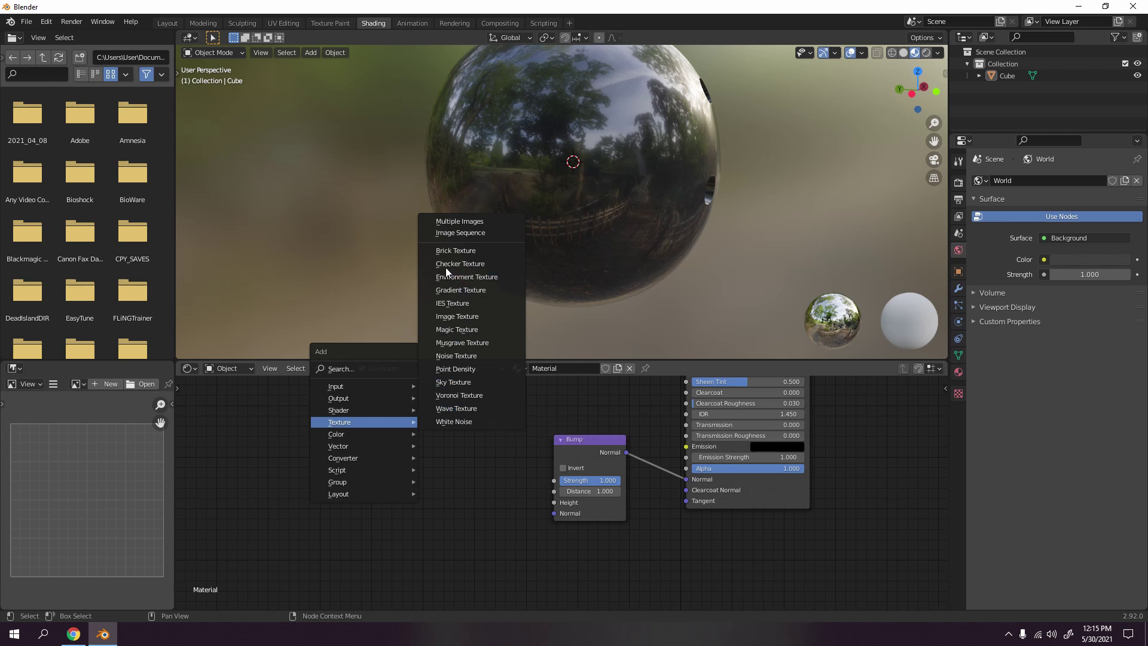
click(479, 400)
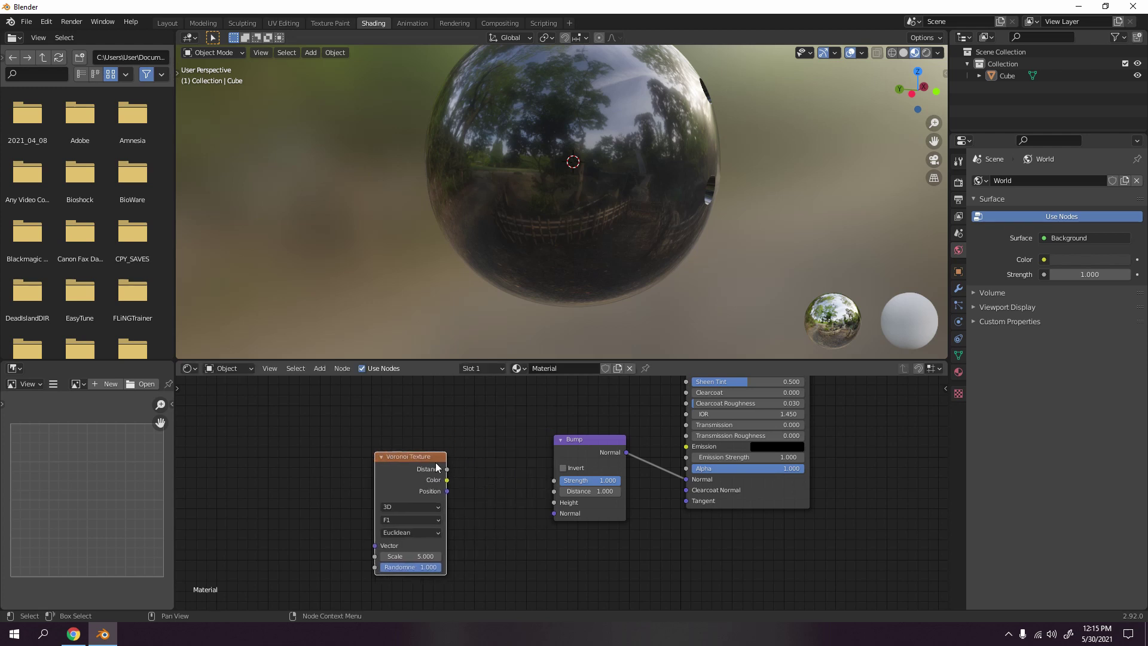
click(501, 411)
scroll(508, 414, up, 2)
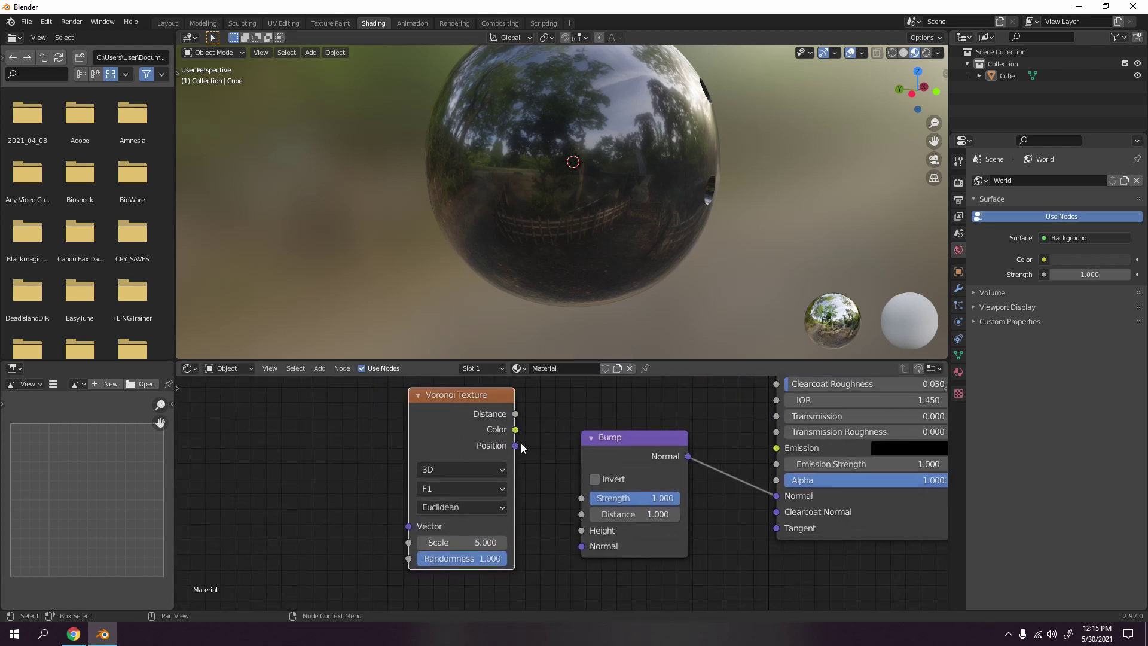
drag(516, 411, 579, 532)
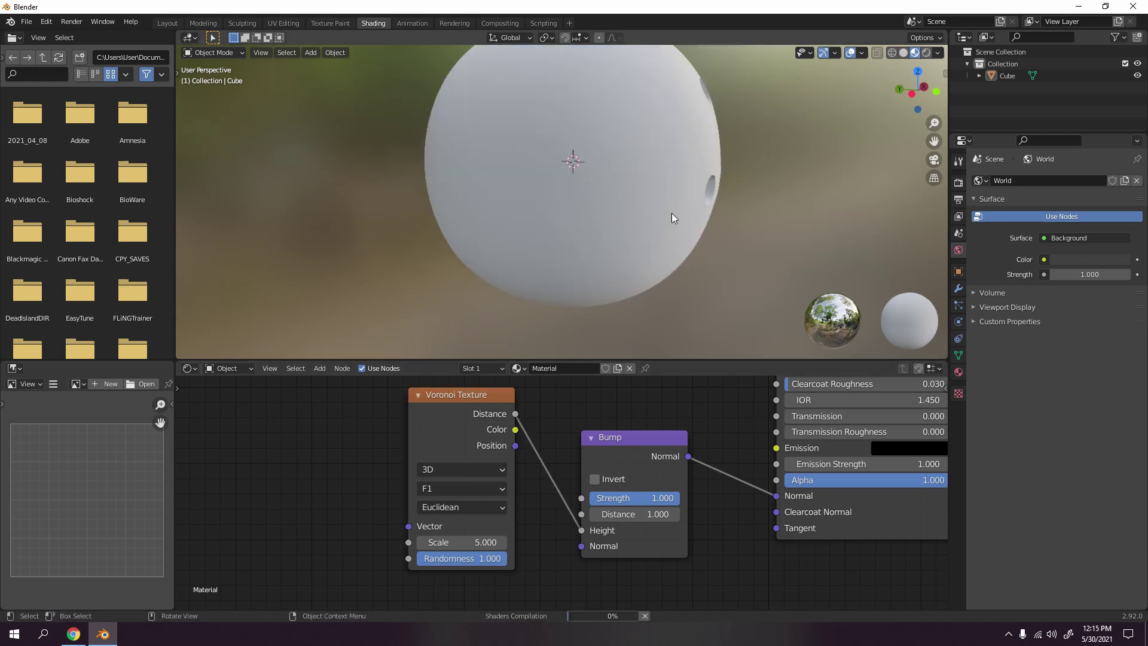
Step: Set the Voronoi Texture's Scale to 10.600 and the Bump Strength to 0.017, checking the effect on the ball
scroll(672, 213, down, 4)
middle_drag(672, 213, 574, 287)
scroll(715, 218, up, 7)
scroll(675, 246, down, 5)
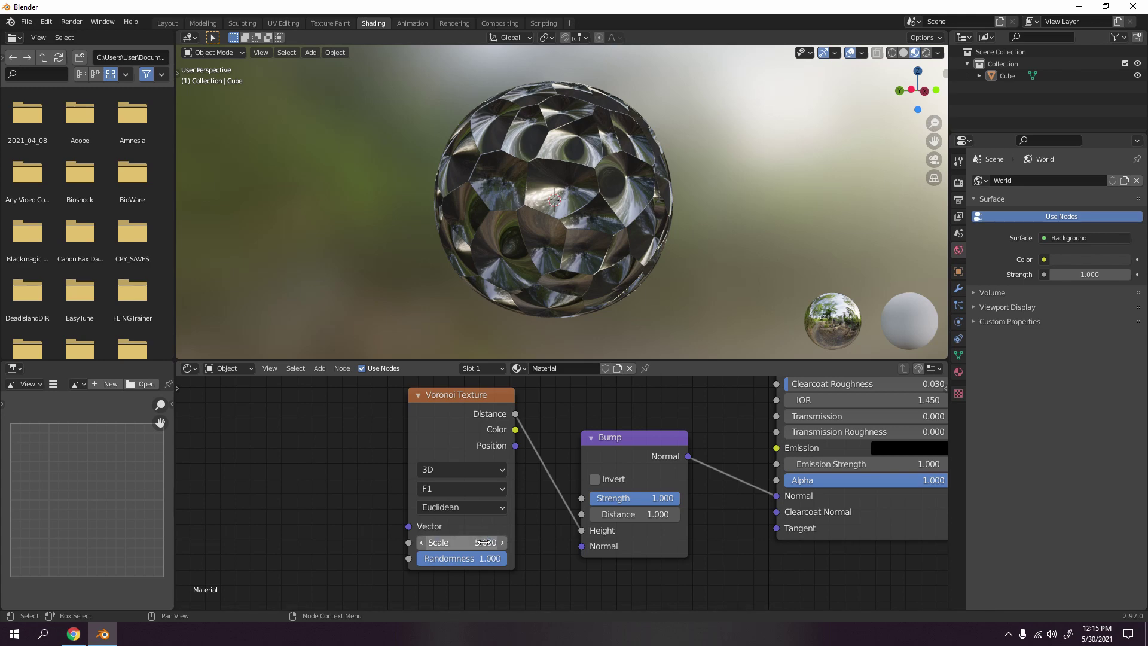
drag(483, 542, 526, 541)
drag(634, 497, 592, 498)
middle_drag(641, 281, 632, 251)
scroll(604, 274, up, 6)
scroll(604, 270, down, 2)
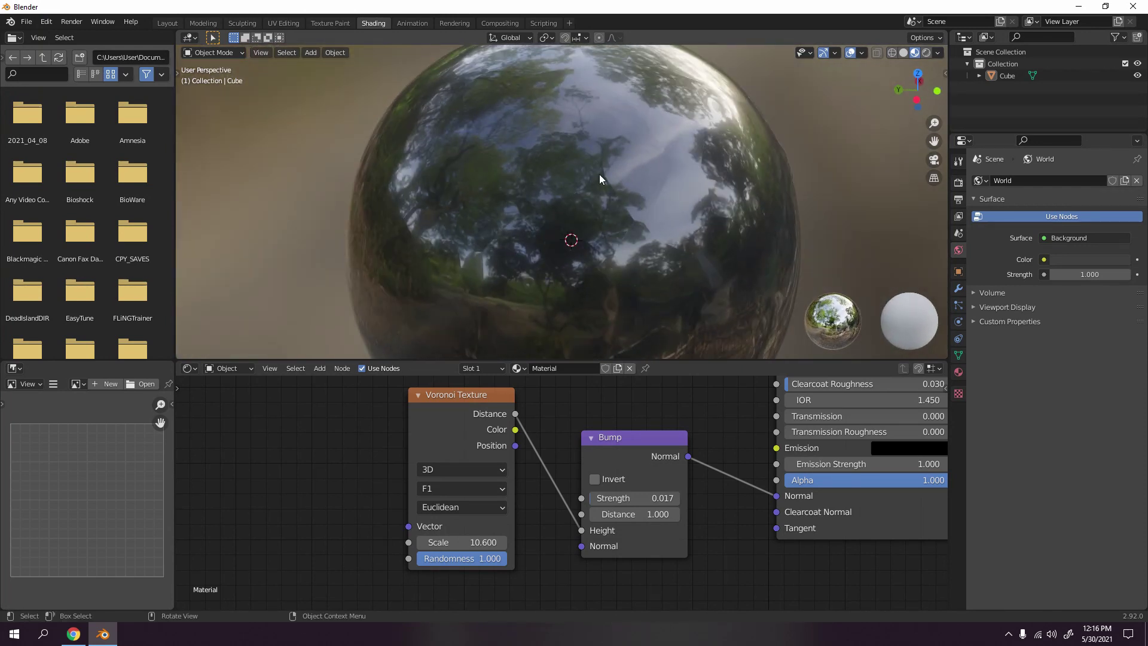
Step: Replace the Voronoi Texture with a Wave Texture node and connect its Fac output to the Bump node's Height input
click(446, 402)
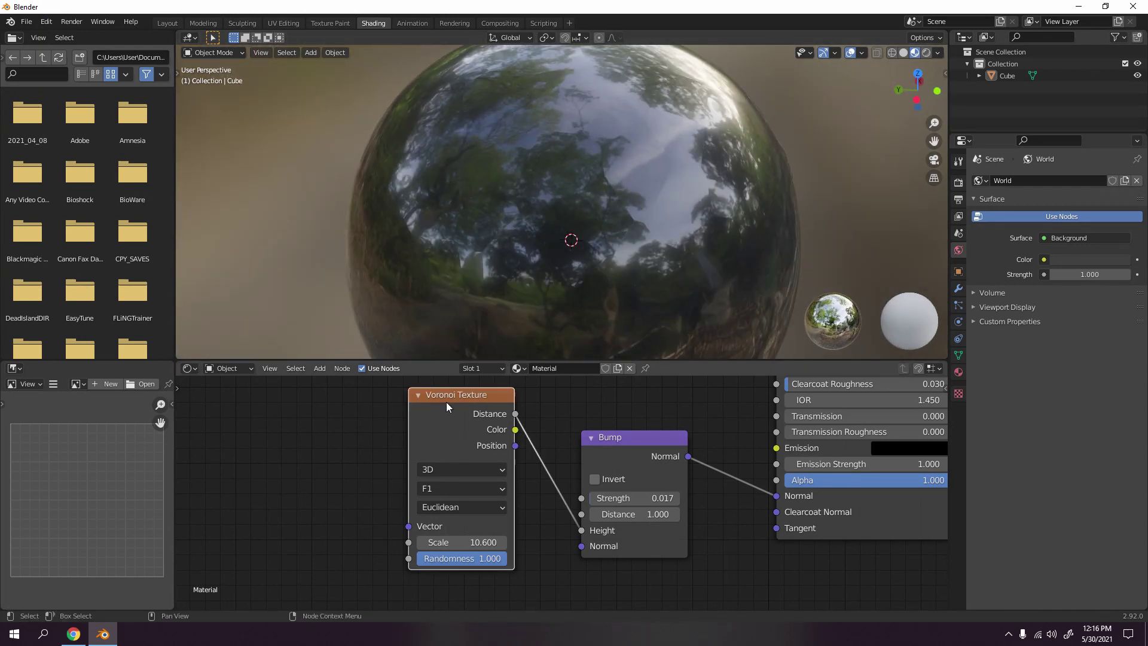
key(x)
key(shift+a)
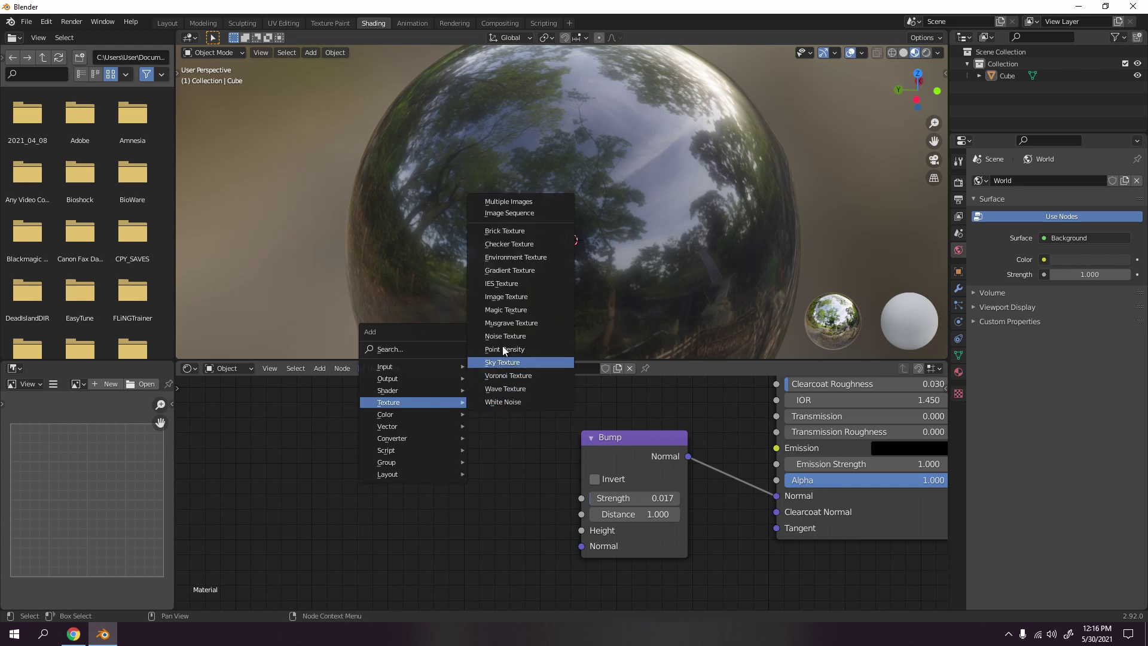
click(515, 390)
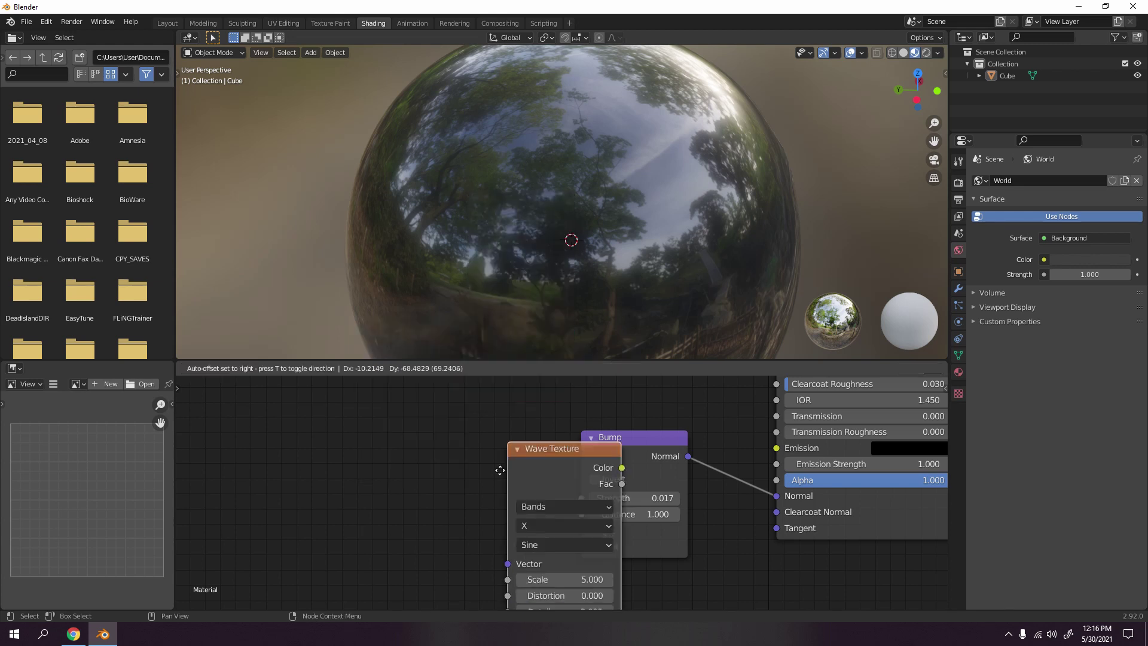
click(433, 453)
drag(494, 491, 581, 530)
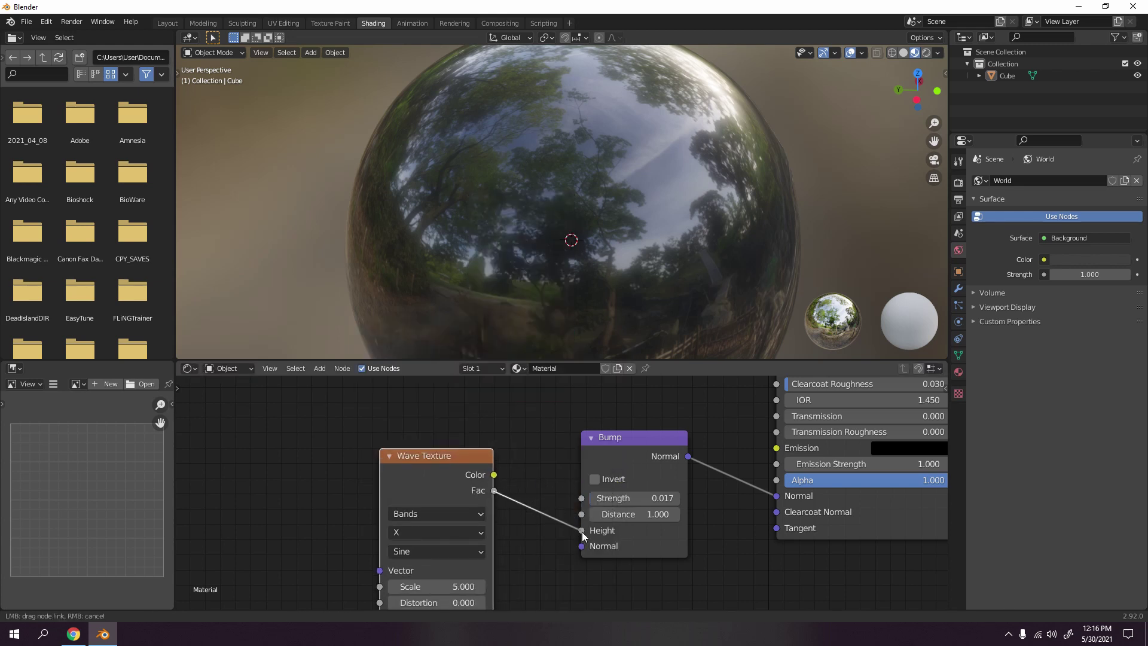
Step: Set the Bump Strength to 1.000 and inspect the wave pattern on the ball
drag(644, 497, 733, 497)
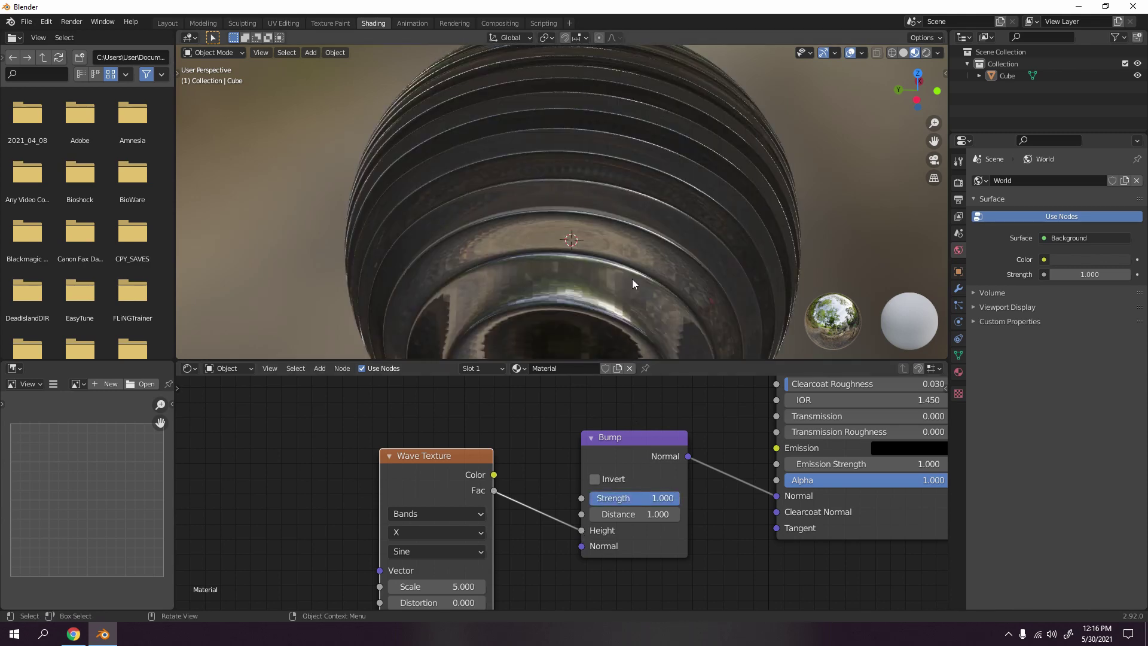
scroll(551, 187, down, 7)
middle_drag(550, 187, 547, 145)
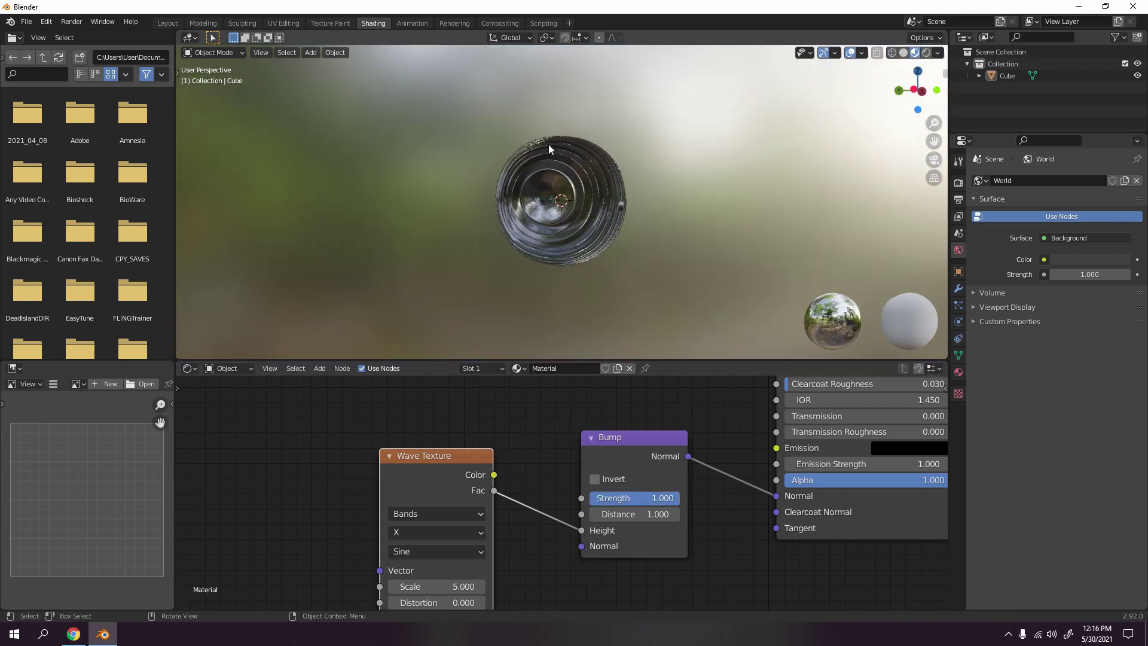
scroll(553, 208, up, 4)
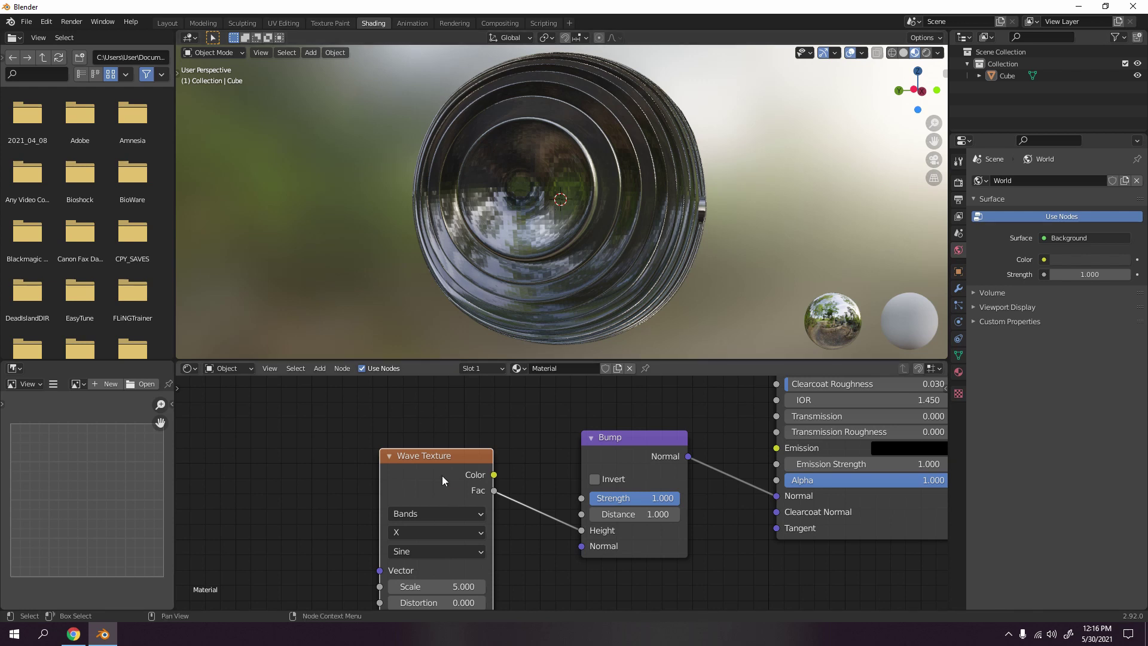
Step: Replace the Wave Texture with a Noise Texture node, connect its Fac output to the Bump Height and inspect the ball
key(shift+a)
mouse_move(439, 474)
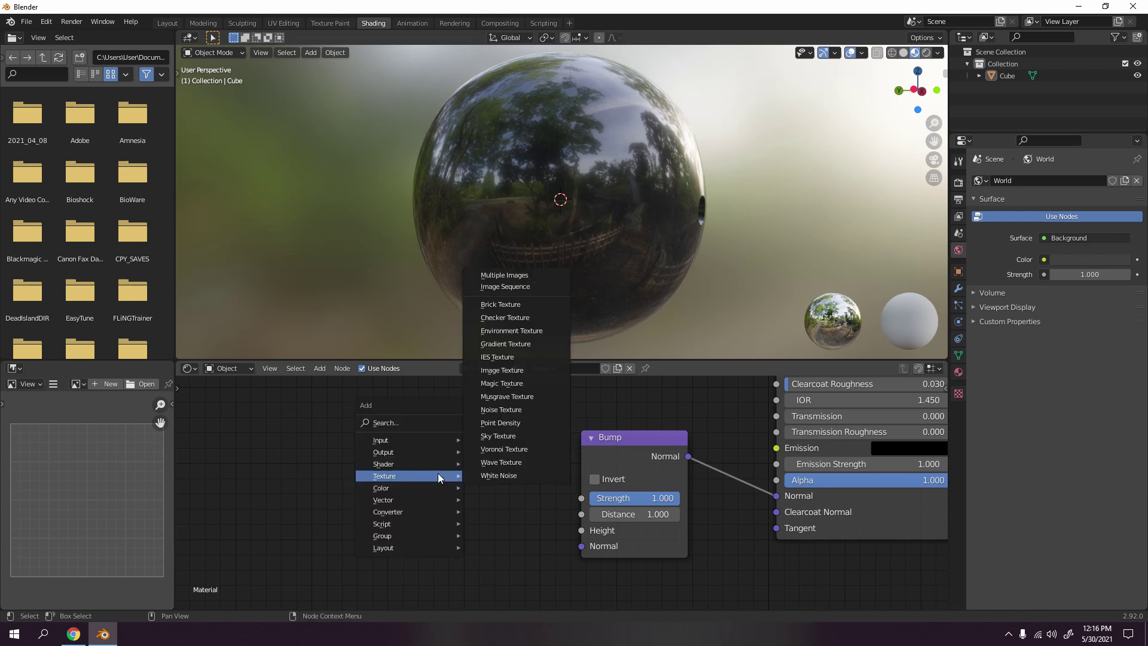
click(504, 409)
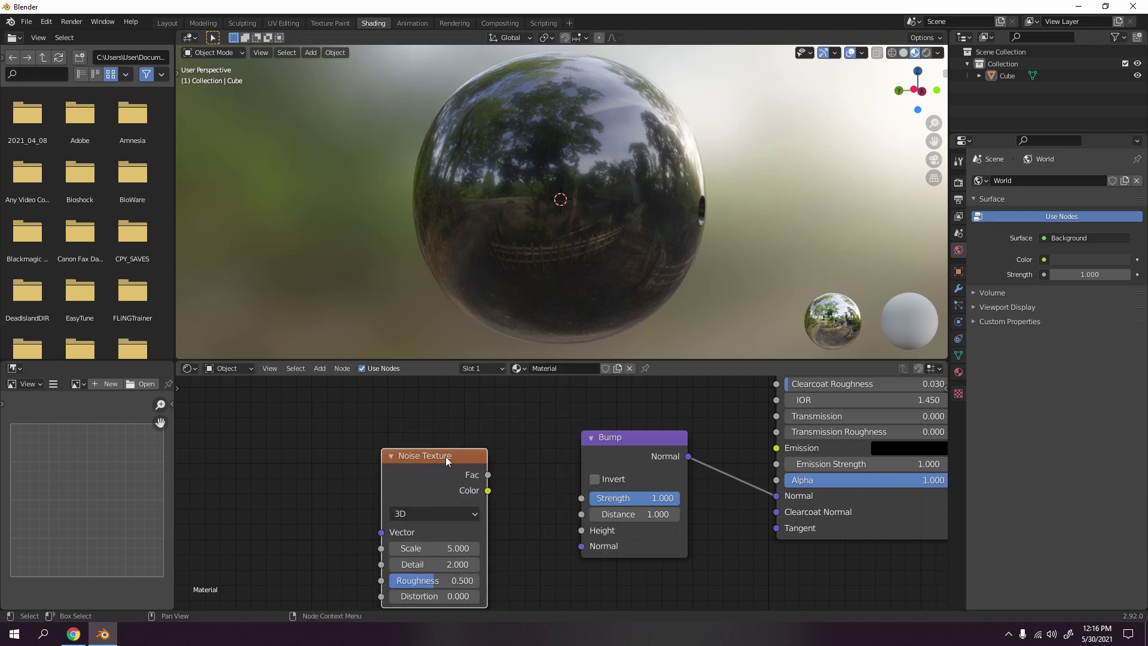
click(448, 461)
drag(488, 475, 581, 530)
scroll(733, 318, down, 4)
middle_drag(693, 287, 546, 257)
scroll(545, 183, up, 7)
middle_drag(544, 188, 604, 189)
scroll(604, 189, up, 2)
scroll(604, 189, down, 5)
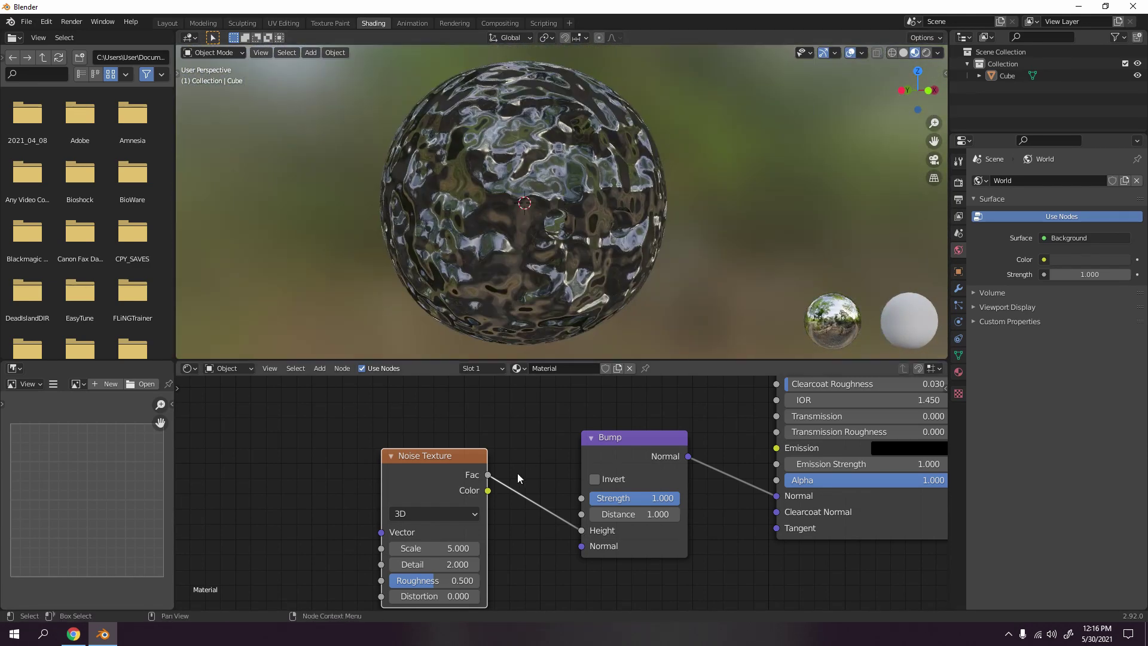
Step: Set the Noise Texture's Scale to 13.800, Detail to 16.000 and Roughness to 0.700, and check the surface near the finger holes
drag(455, 457, 486, 413)
scroll(516, 461, up, 7)
middle_drag(572, 438, 666, 405)
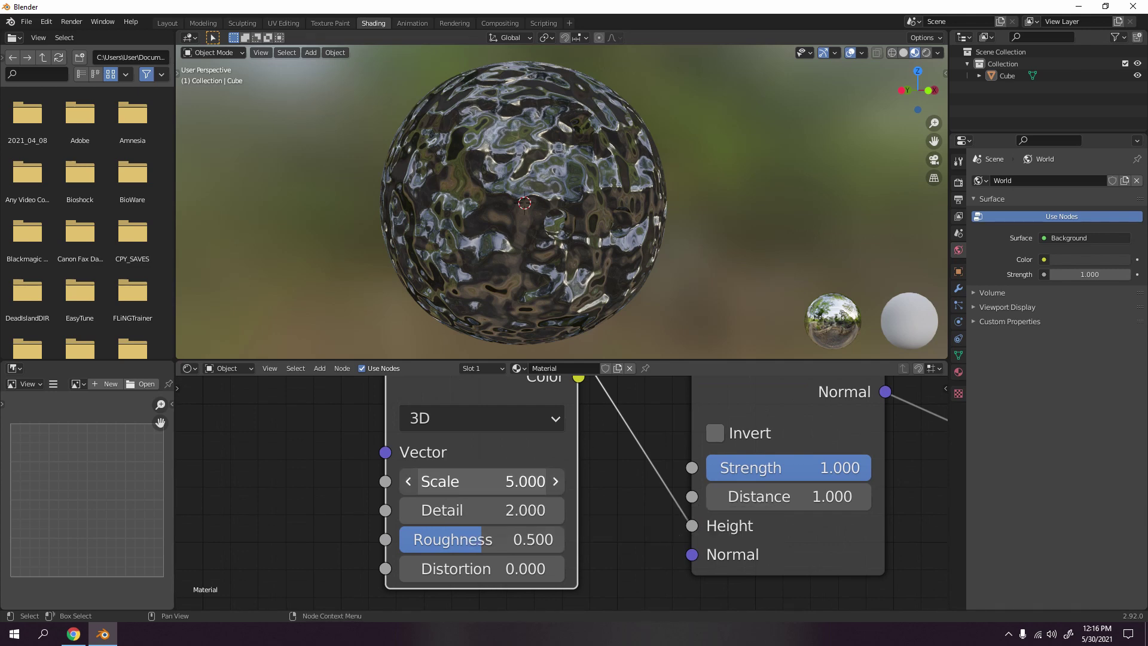
drag(500, 486, 598, 510)
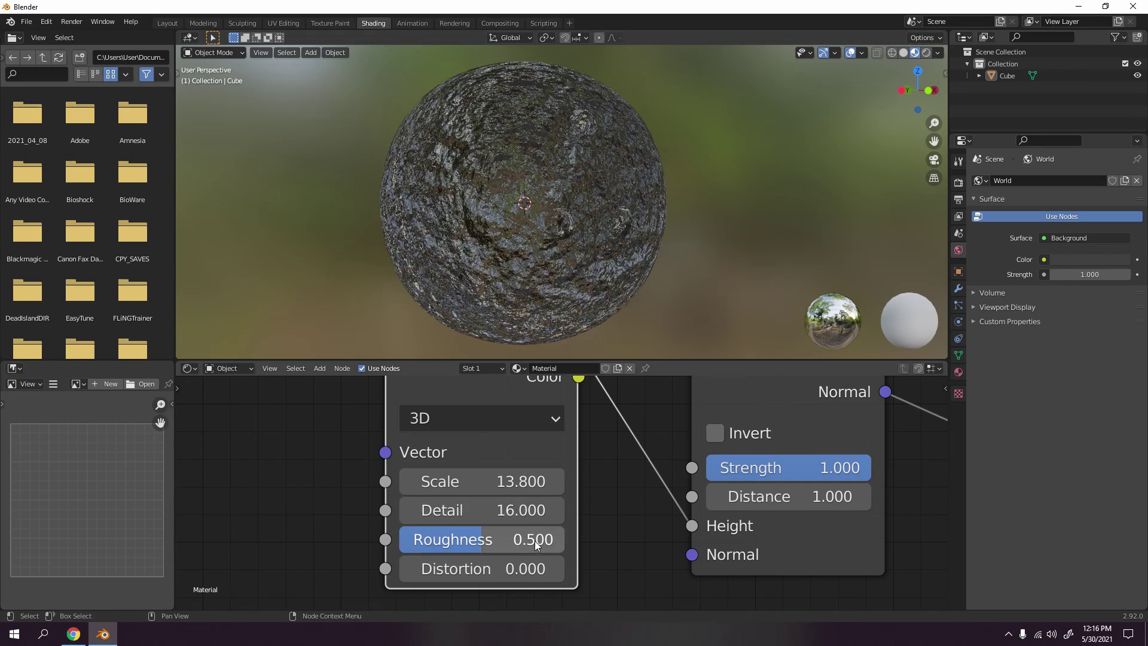
drag(532, 539, 571, 540)
scroll(600, 268, up, 4)
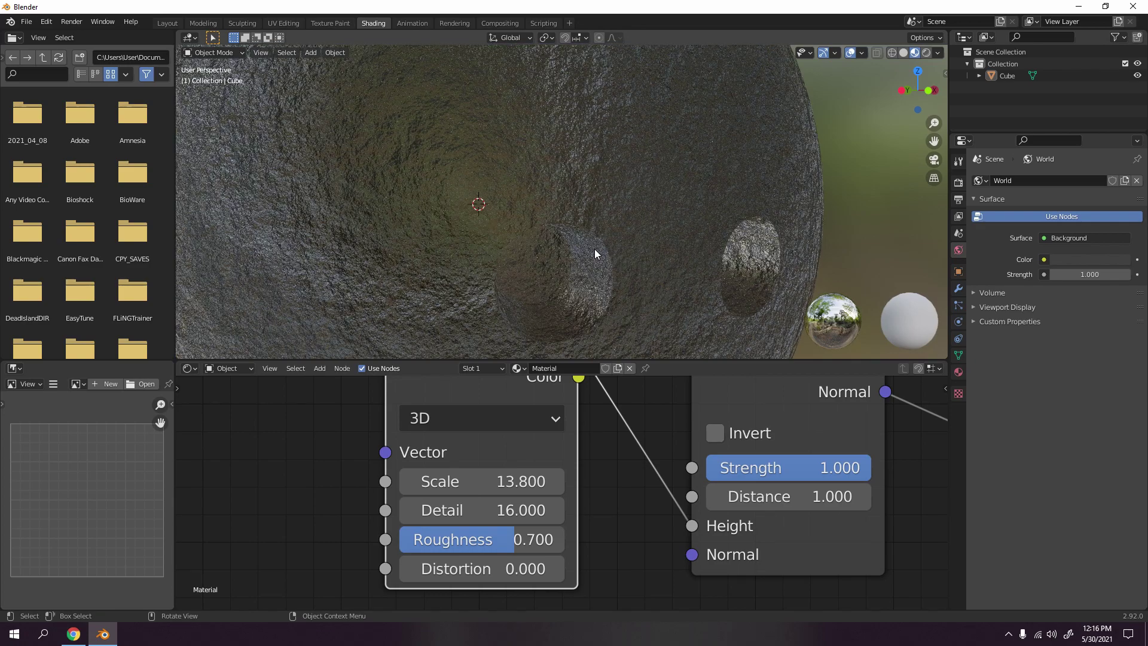
Step: Lower the Bump node's Strength to 0.050 and inspect the surface around the finger holes
click(859, 472)
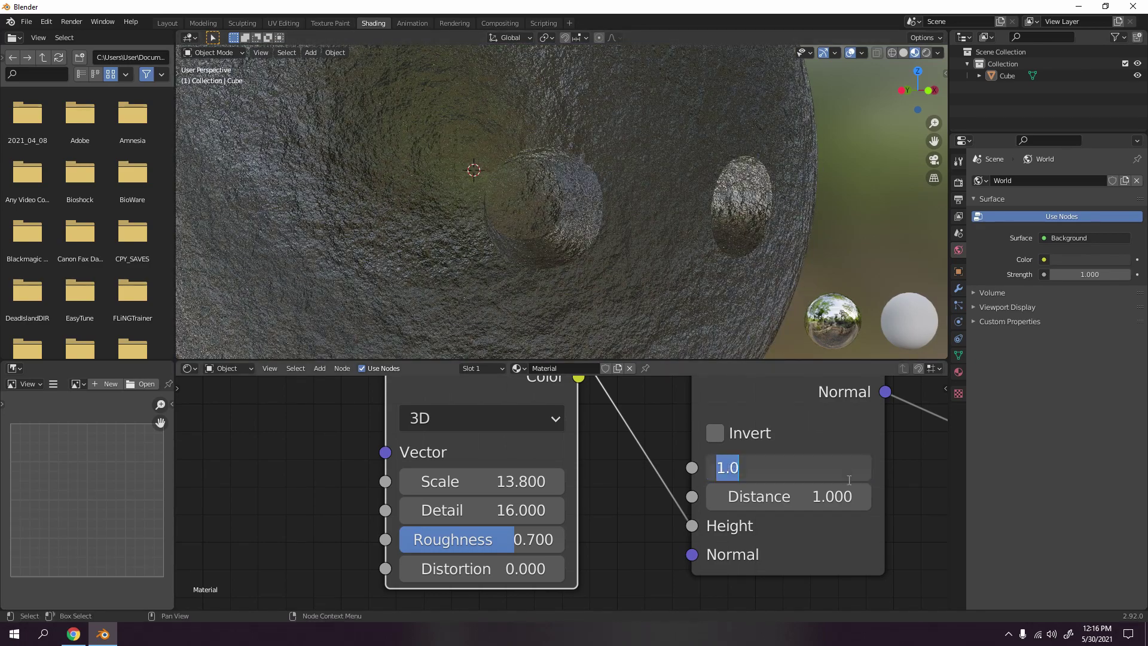
key(Return)
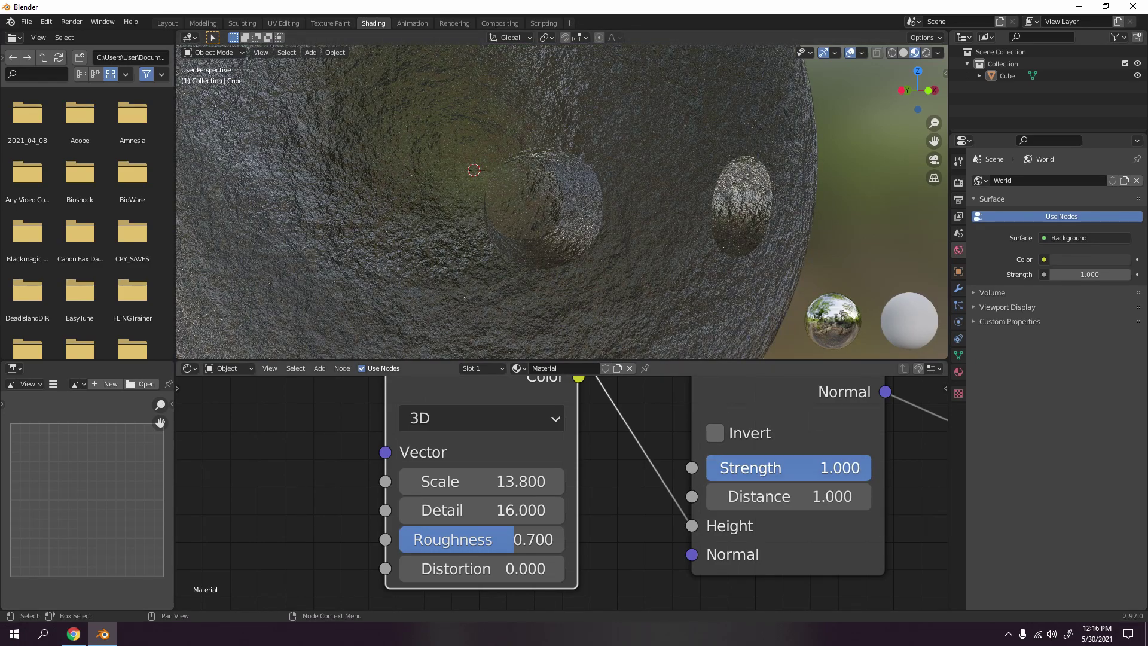
drag(859, 472, 713, 472)
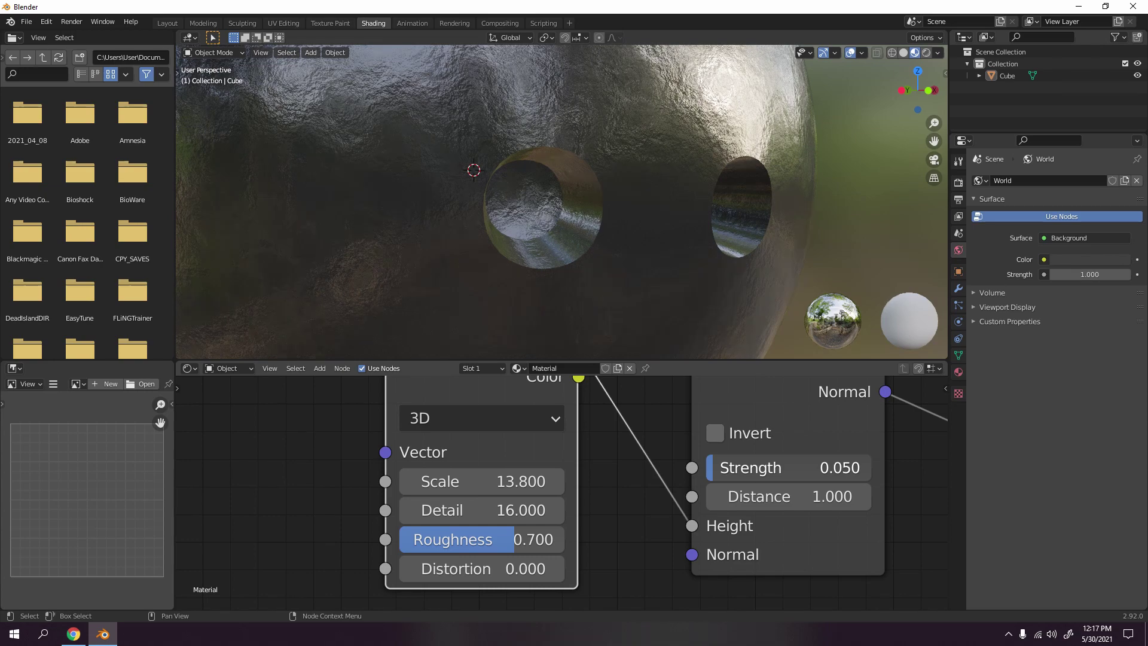
scroll(630, 218, down, 8)
middle_drag(544, 291, 526, 272)
scroll(538, 266, up, 8)
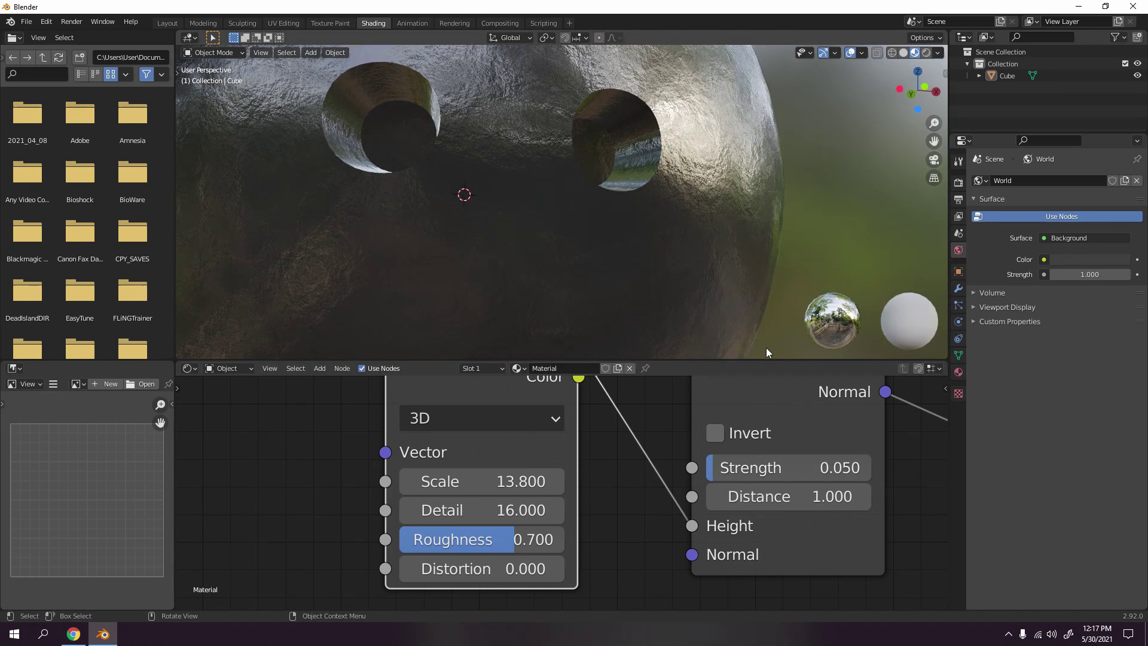
Step: Set the Bump node's Strength to 0.010 and check the reflections across the ball
click(849, 475)
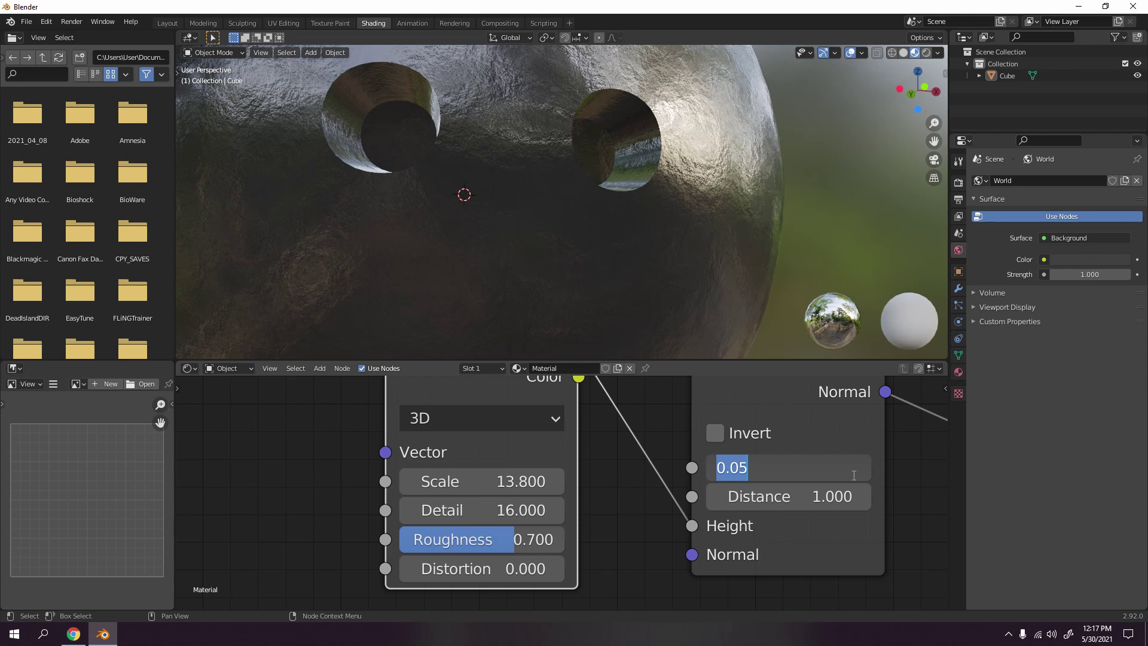
text(.010)
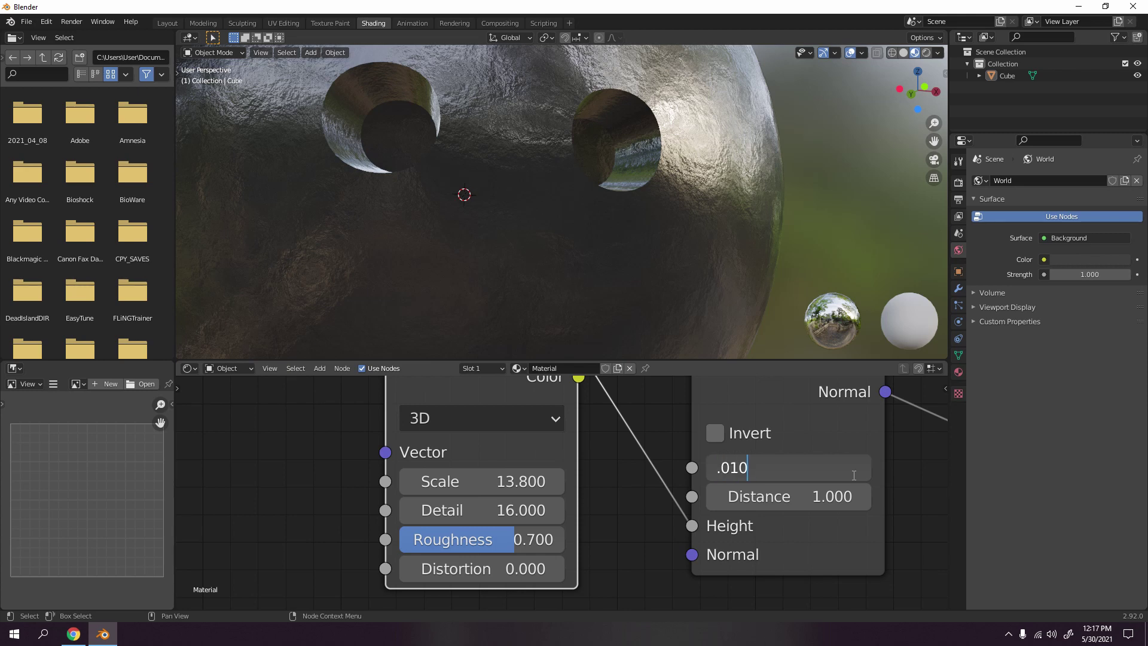
key(Return)
scroll(890, 166, down, 6)
middle_drag(890, 166, 909, 238)
scroll(762, 195, up, 6)
middle_drag(763, 195, 653, 207)
scroll(650, 197, down, 5)
scroll(618, 226, up, 7)
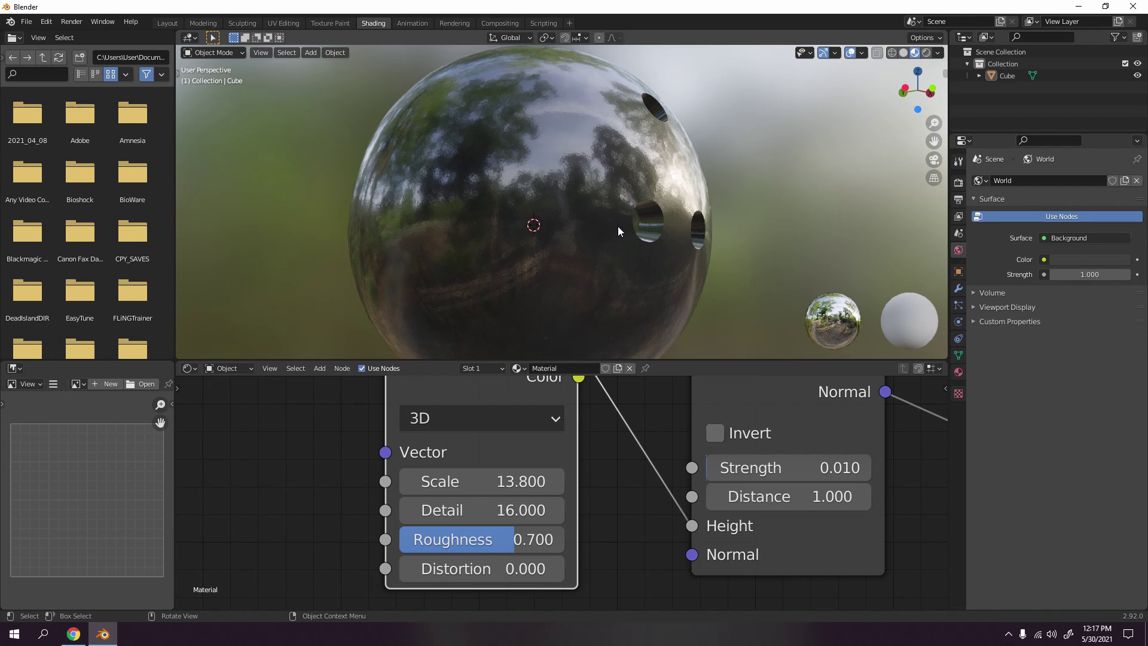
Step: Reduce the Noise Texture's Roughness to 0.433 and inspect the ball's surface detail
drag(515, 540, 464, 539)
middle_drag(652, 268, 627, 64)
scroll(572, 154, up, 5)
middle_drag(572, 154, 592, 81)
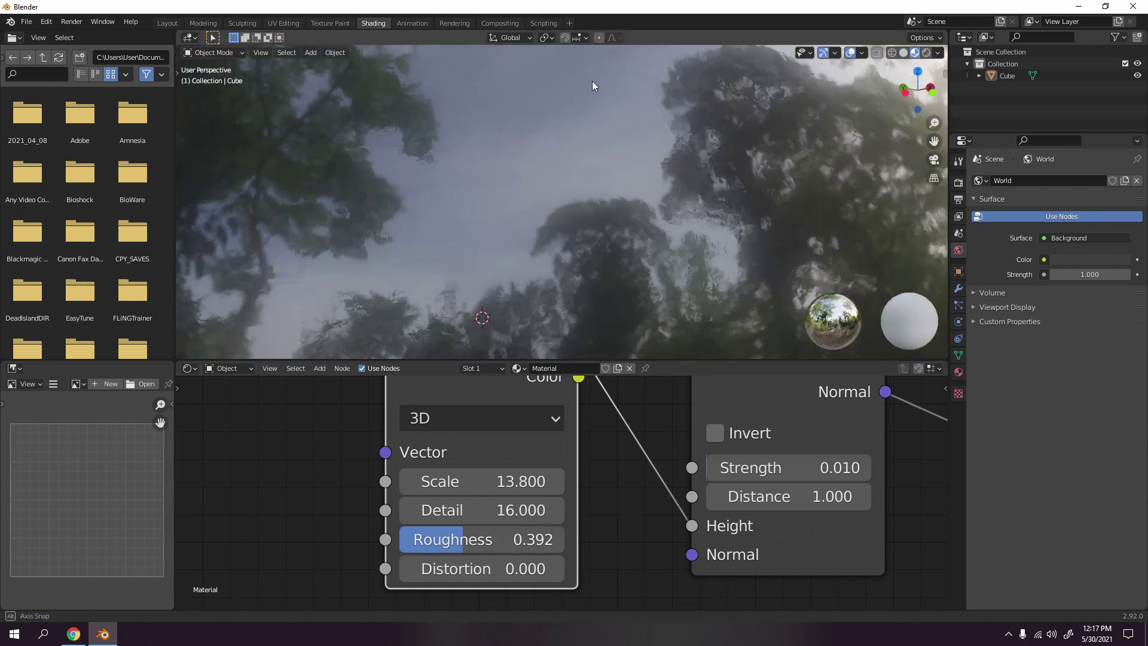
mouse_move(502, 541)
mouse_down()
mouse_move(524, 541)
mouse_move(508, 541)
mouse_up()
scroll(586, 234, down, 8)
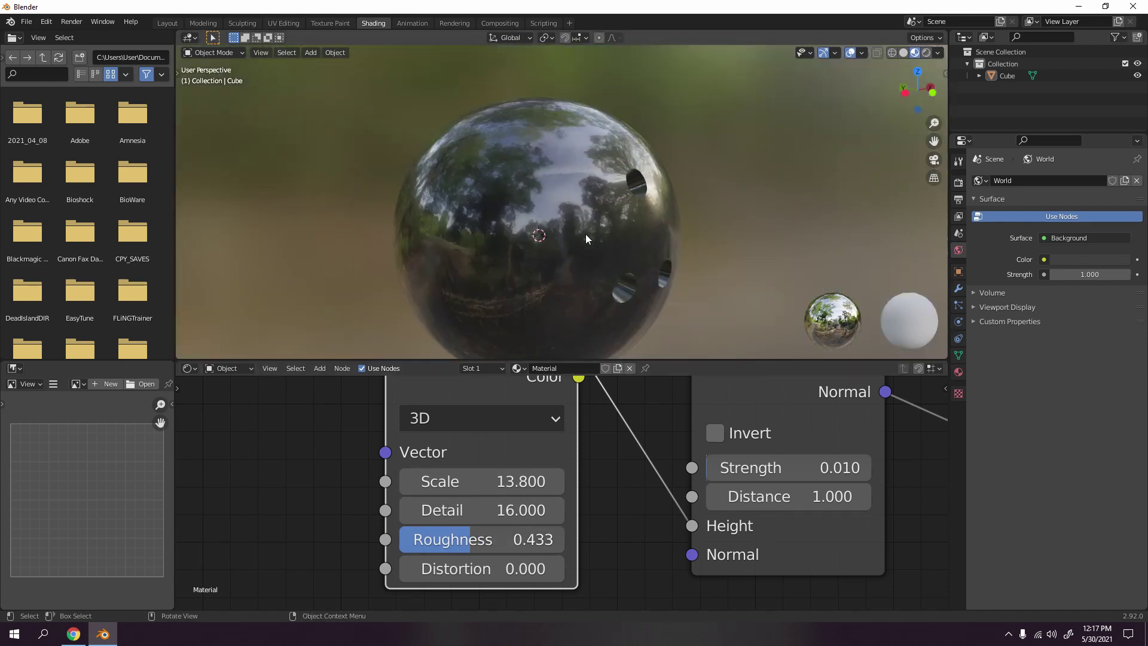
middle_drag(585, 235, 594, 152)
scroll(671, 175, up, 6)
scroll(671, 174, down, 8)
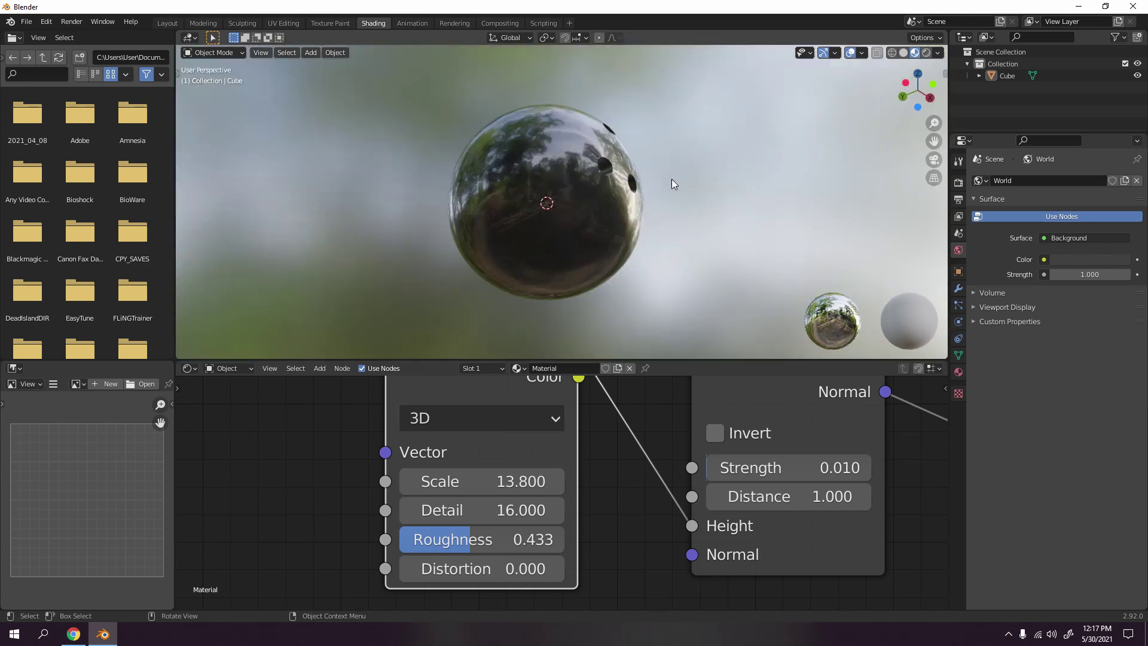
Step: Raise the Principled BSDF's Roughness to 0.168 and check the softened reflections around the ball
shift+middle_drag(704, 181, 702, 248)
scroll(802, 476, down, 12)
middle_drag(798, 439, 746, 569)
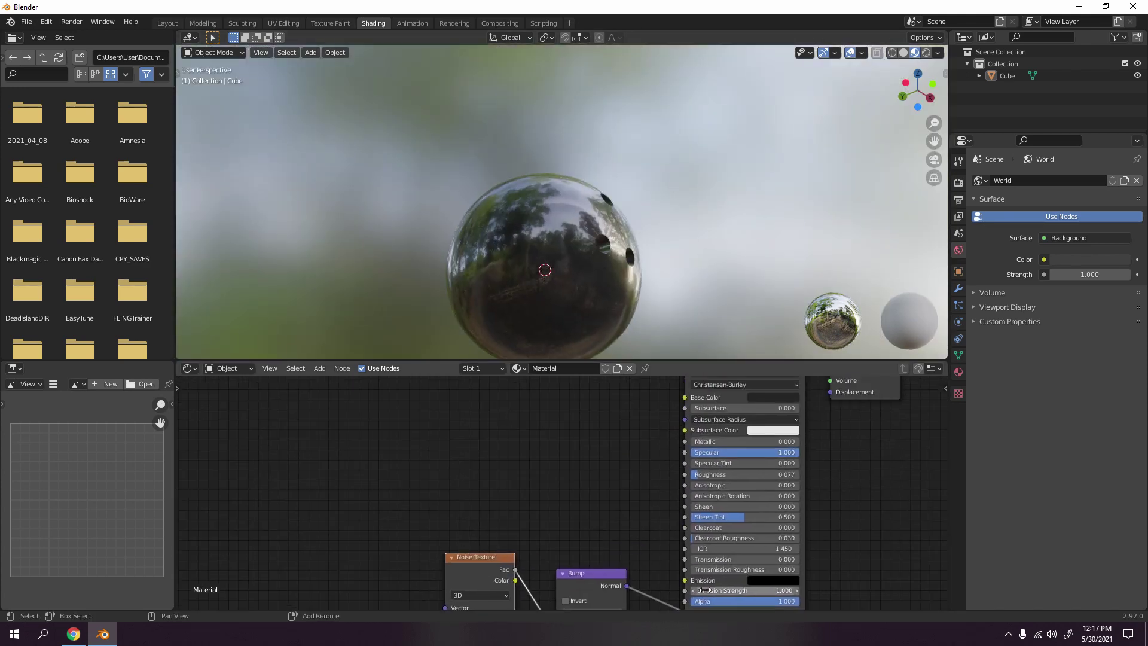
scroll(618, 272, up, 5)
scroll(769, 474, up, 3)
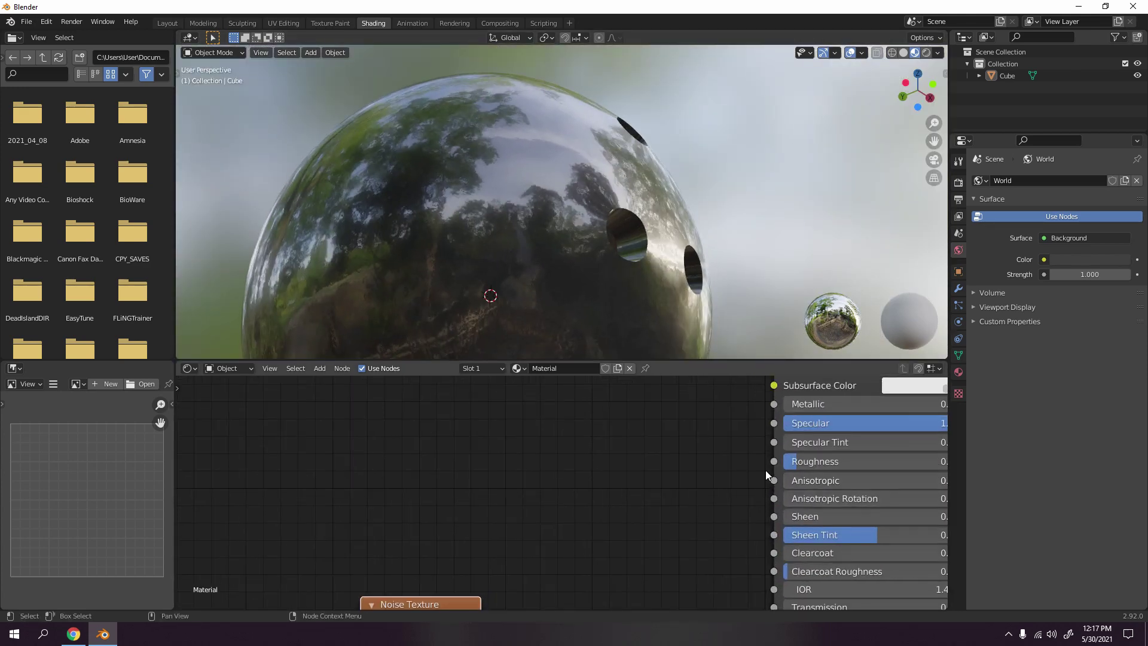
drag(658, 481, 675, 482)
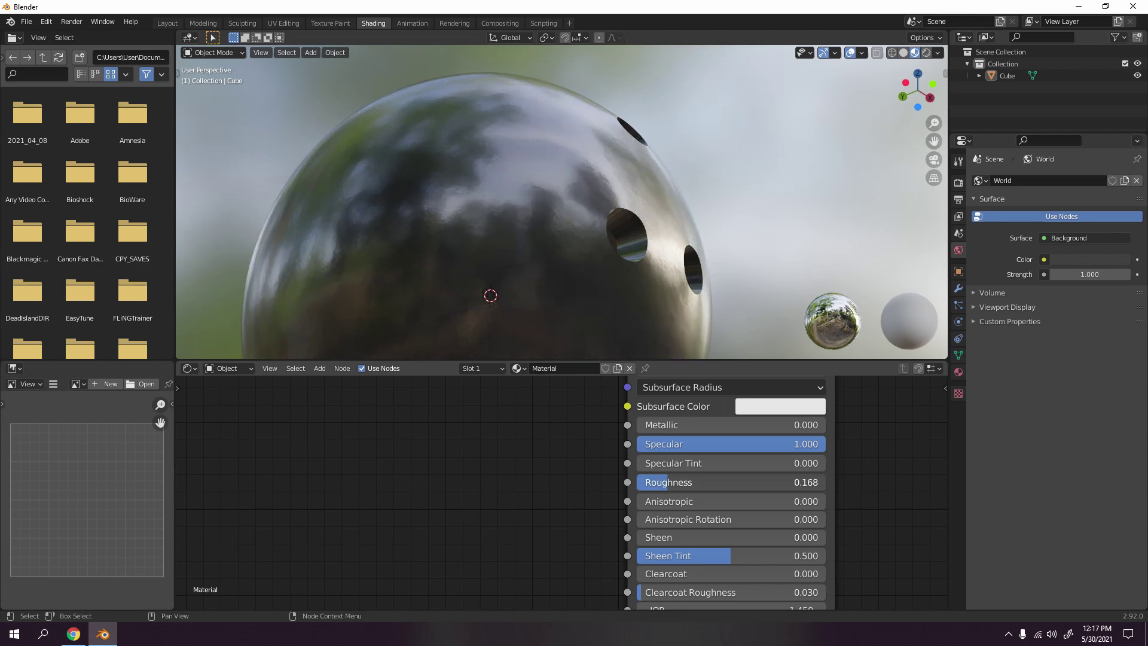
scroll(847, 214, down, 7)
middle_drag(848, 214, 710, 213)
scroll(664, 220, up, 6)
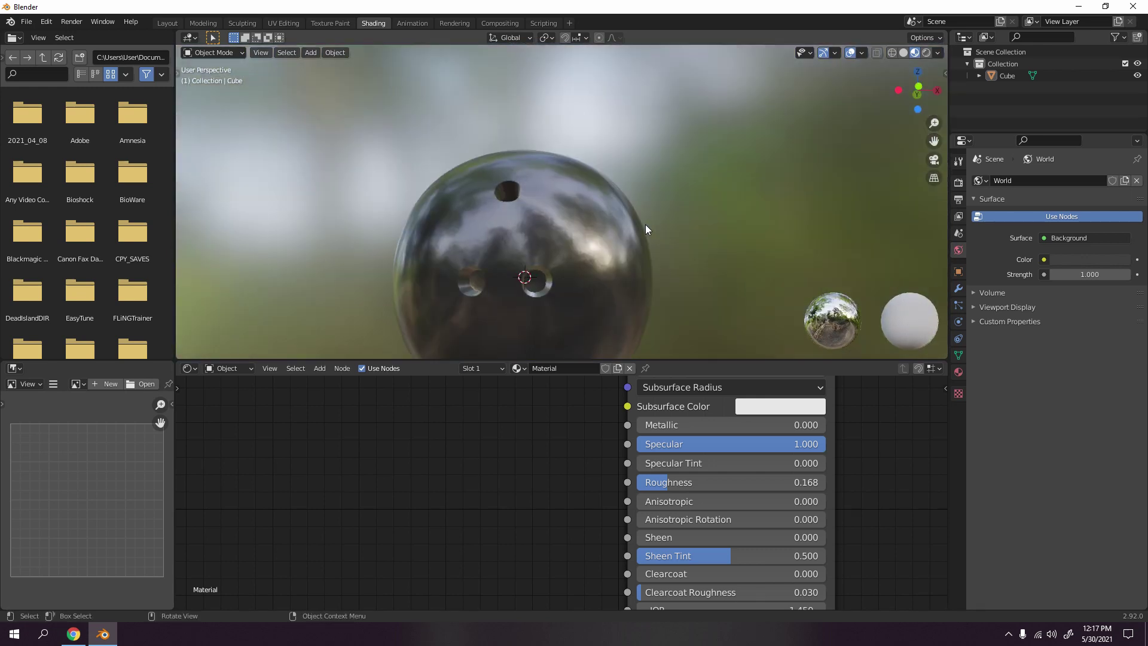
middle_drag(632, 185, 637, 231)
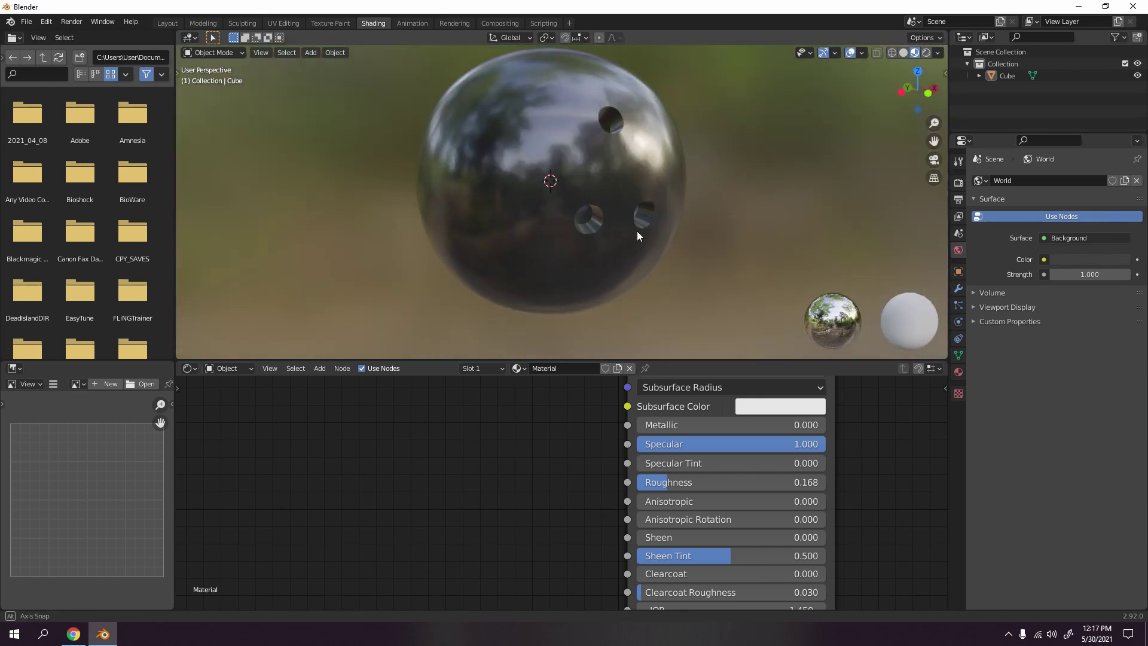